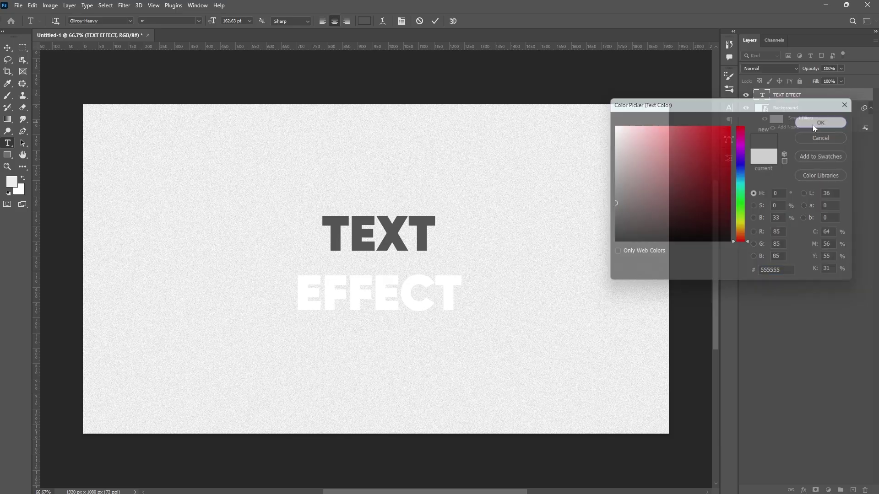
Recolour the word EFFECT from white to a light grey close to the background and commit the text edit
drag(302, 302, 483, 301)
click(364, 21)
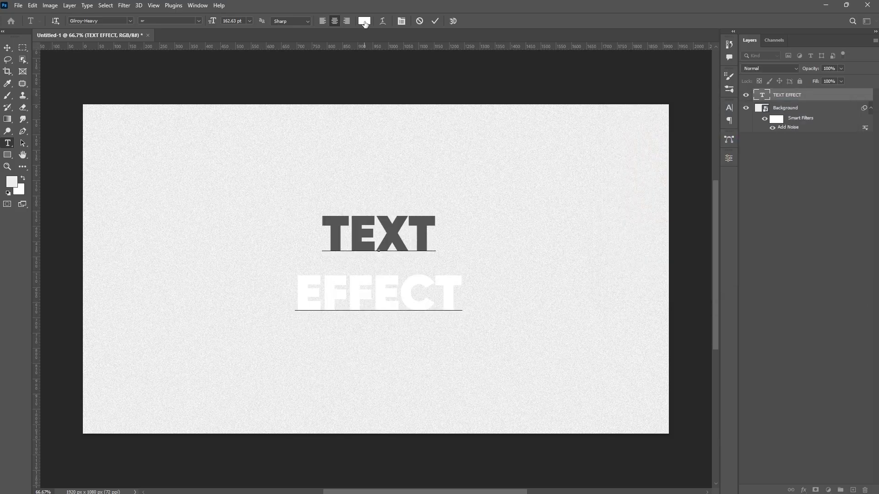
click(823, 121)
click(435, 21)
Scale up the two-line TEXT EFFECT layer so it fills most of the canvas height
key(ctrl+t)
drag(378, 208, 379, 122)
drag(379, 325, 388, 399)
click(452, 21)
Align the text layer to the canvas, centring it horizontally and vertically
click(313, 21)
click(340, 104)
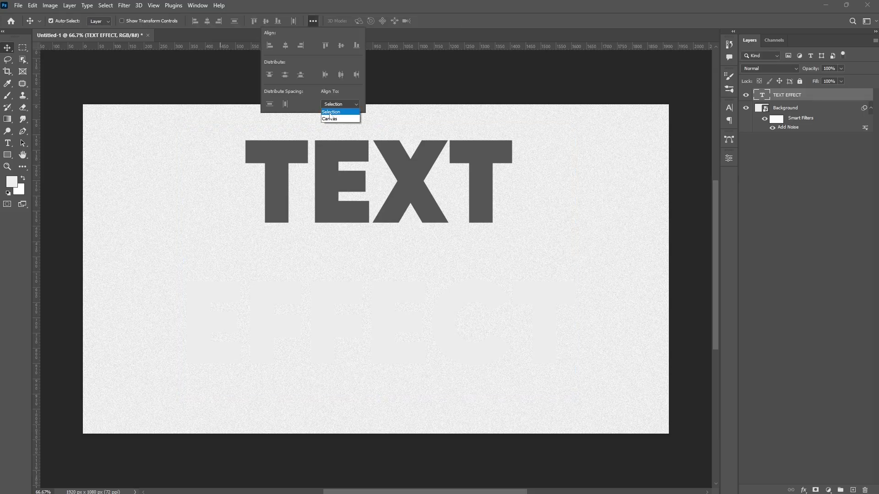
click(334, 120)
click(285, 45)
click(341, 46)
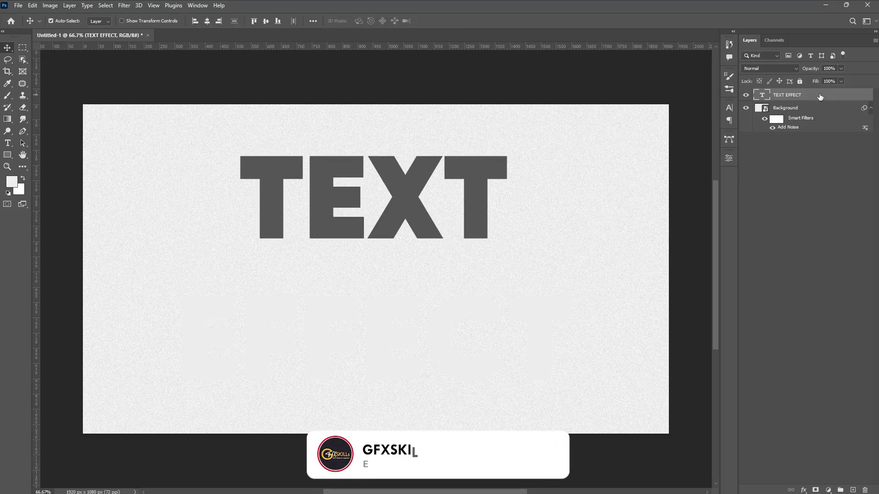
Convert the TEXT EFFECT layer to a smart object and make two duplicates of it
right_click(818, 95)
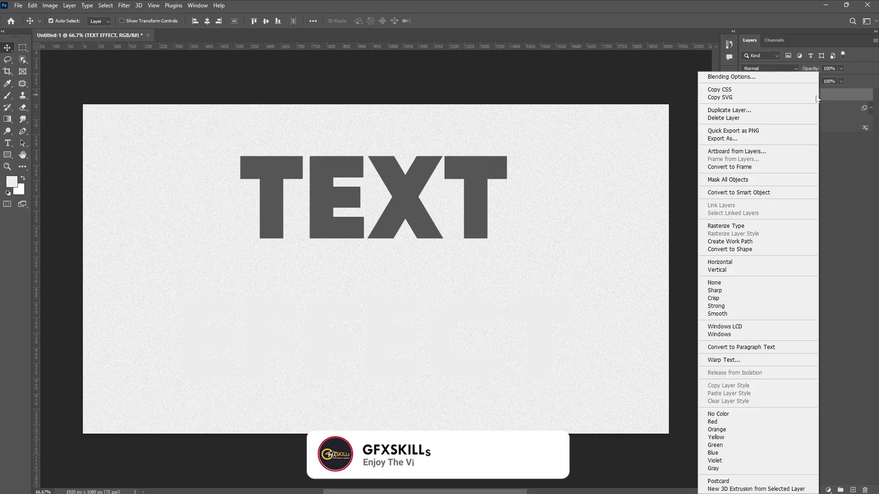
click(746, 193)
key(ctrl+j)
key(ctrl+j)
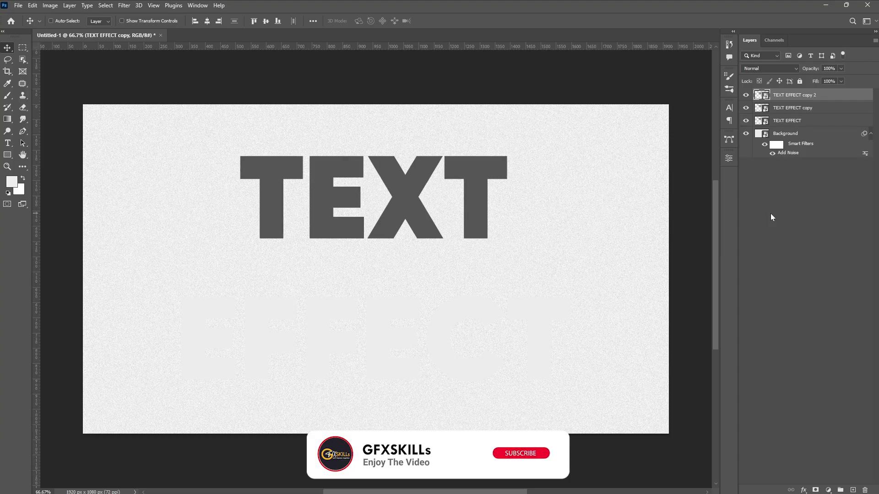
Hide the two lower text layers and put the uppermost copy in a group named Top Effect
click(746, 120)
click(746, 107)
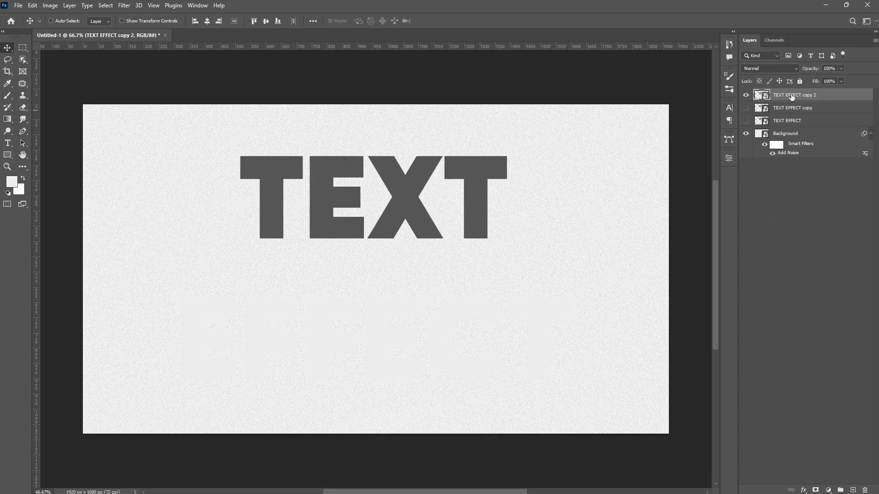
key(ctrl+g)
double_click(777, 94)
text(Top Effect)
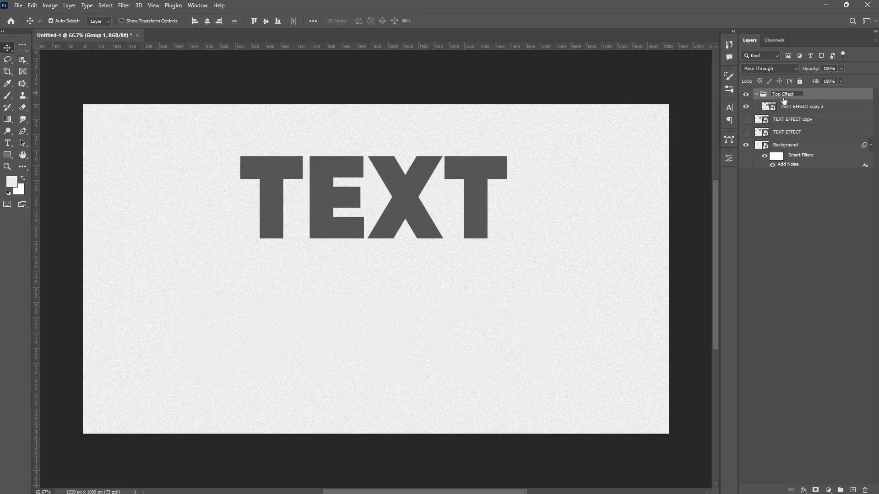
key(Return)
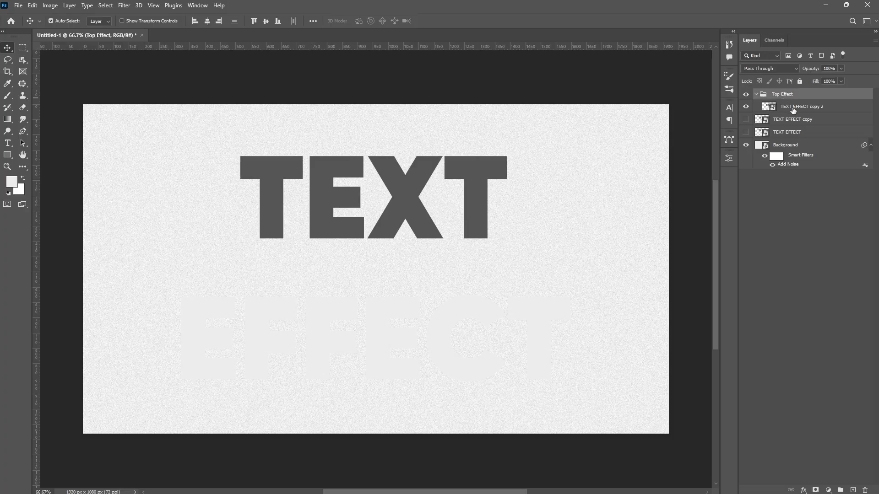
Duplicate the text layer inside the Top Effect group and set the new copy's fill to 0%
click(793, 108)
key(ctrl+j)
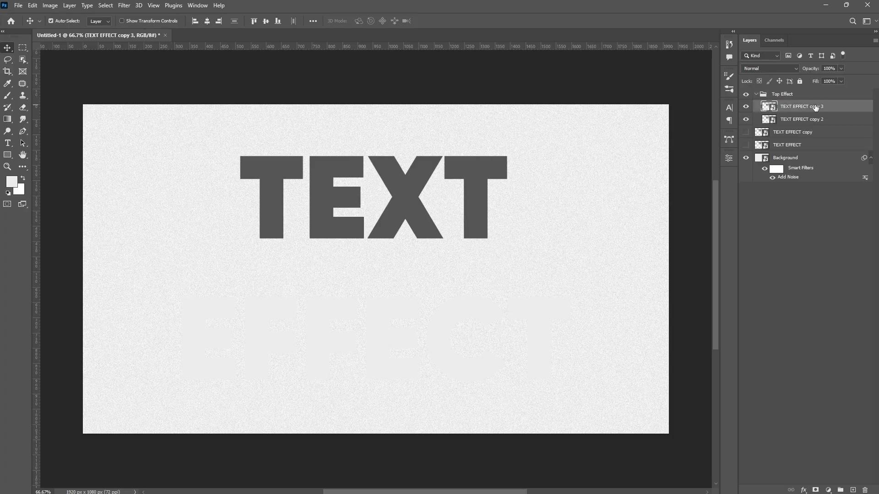
key(ctrl+0)
click(841, 82)
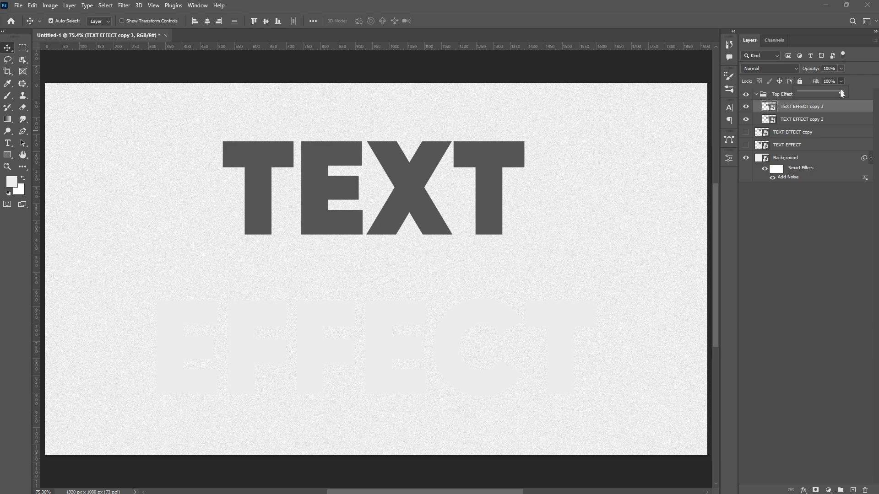
Add an Inner Glow to TEXT EFFECT copy 3 with Linear Burn blend mode and colour #878787
double_click(865, 110)
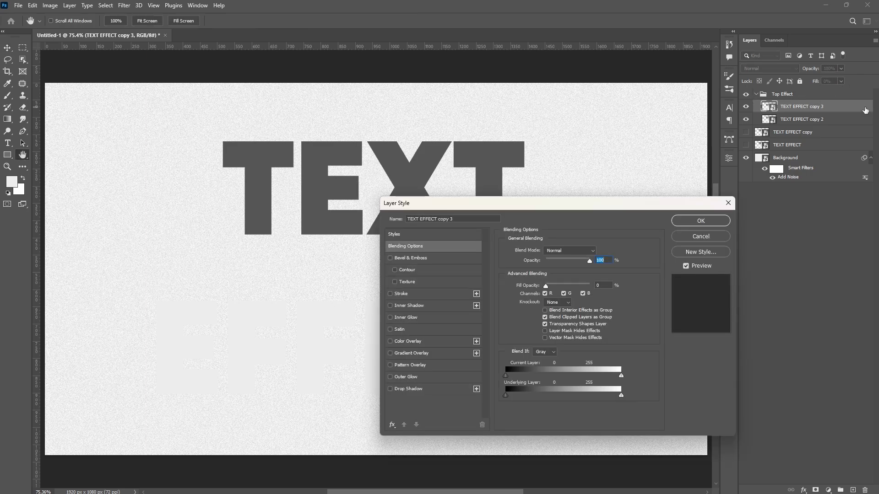
scroll(569, 157, right, 5)
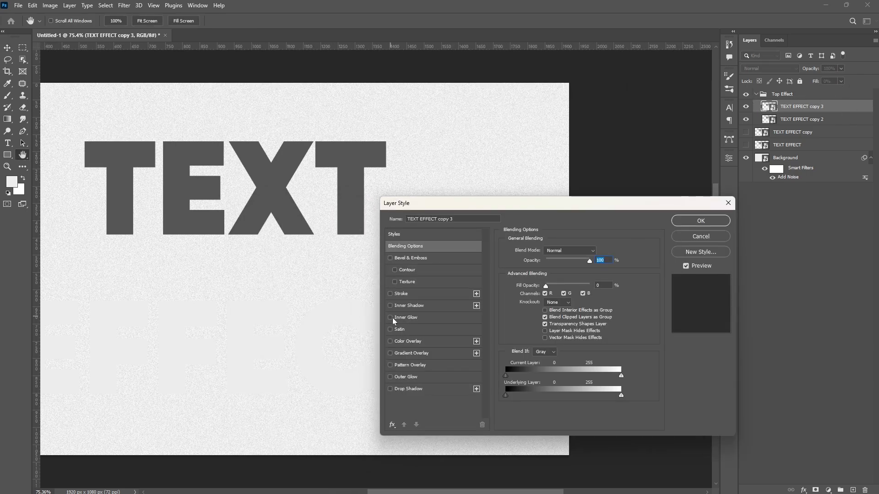
click(391, 318)
click(561, 251)
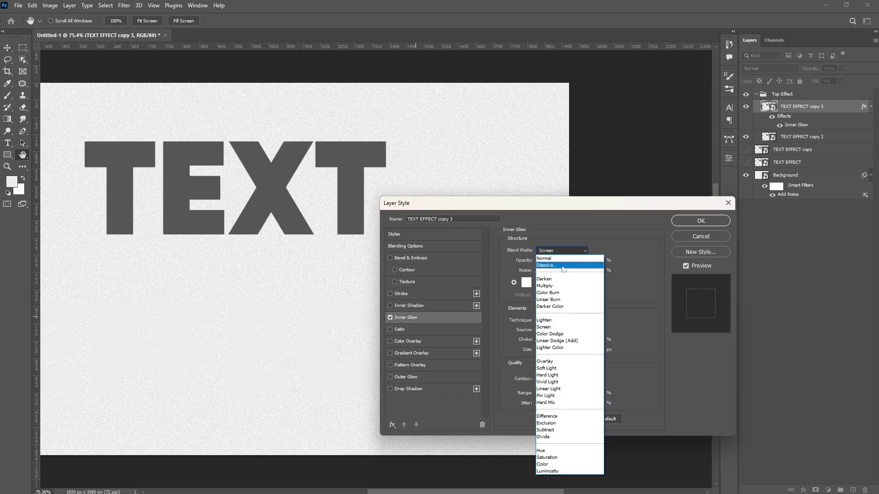
click(553, 301)
click(540, 282)
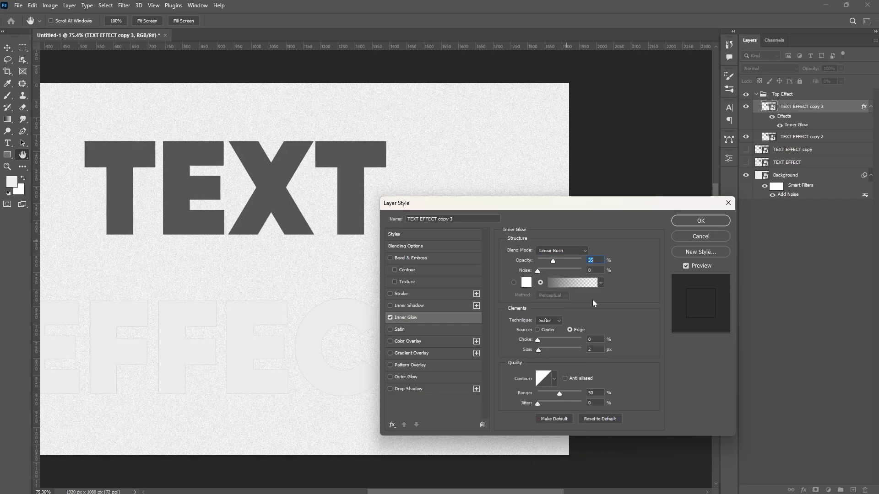
click(526, 283)
click(615, 180)
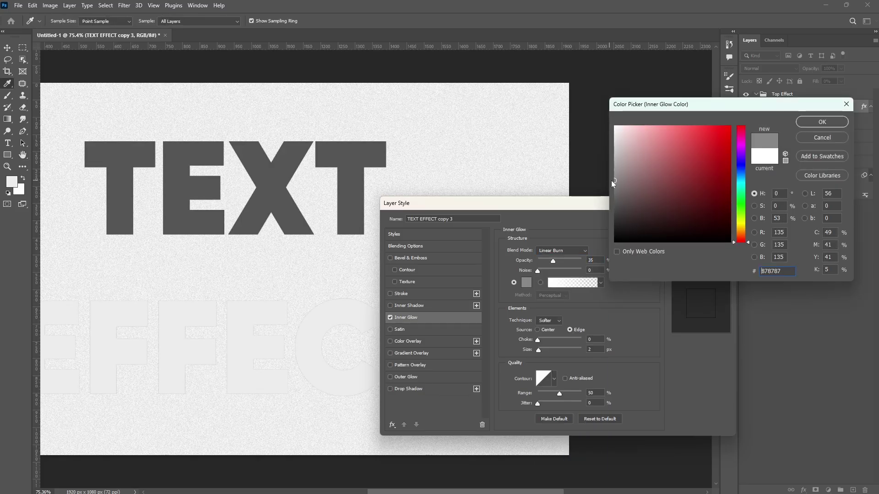
click(811, 122)
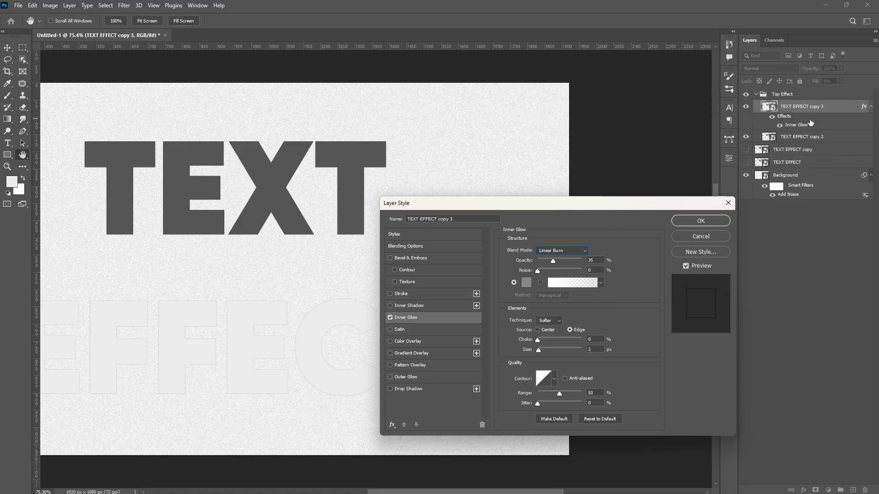
Try a gradient for the inner glow with its starting stop coloured #878787
click(572, 282)
double_click(341, 247)
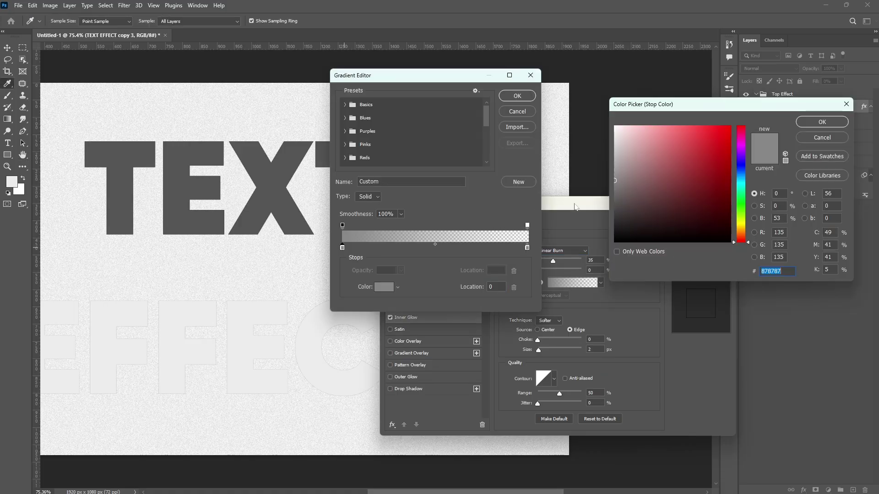
click(815, 123)
click(517, 95)
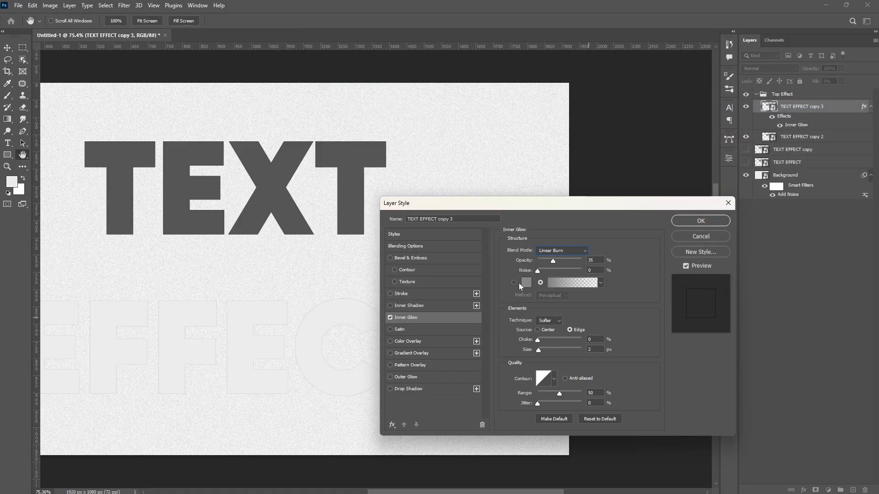
Use the solid colour for the inner glow, set choke to 25% and size to 15 px, and apply the style
double_click(594, 339)
text(25)
text(15)
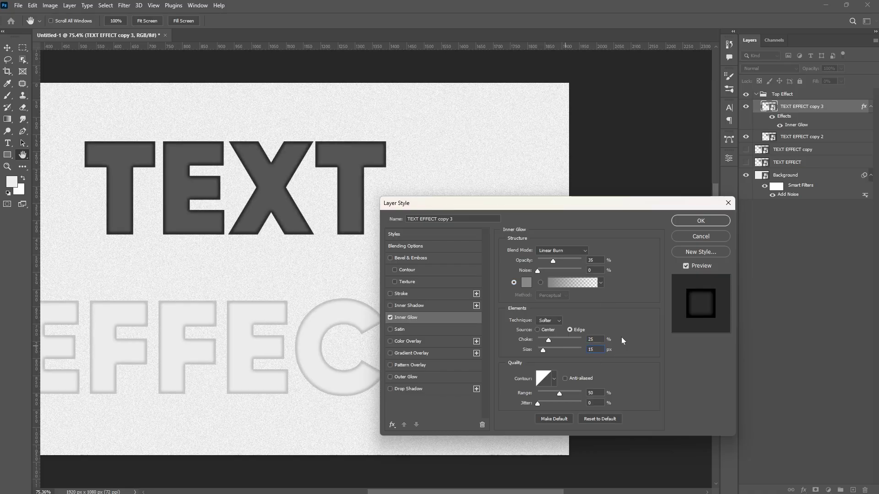
click(682, 220)
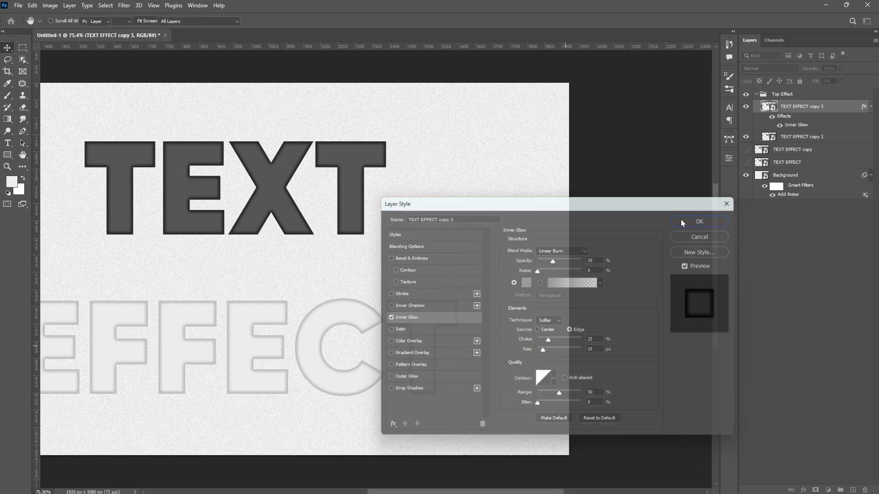
Duplicate the inner-glow layer and replace the copy's Inner Glow with Bevel & Emboss
click(871, 108)
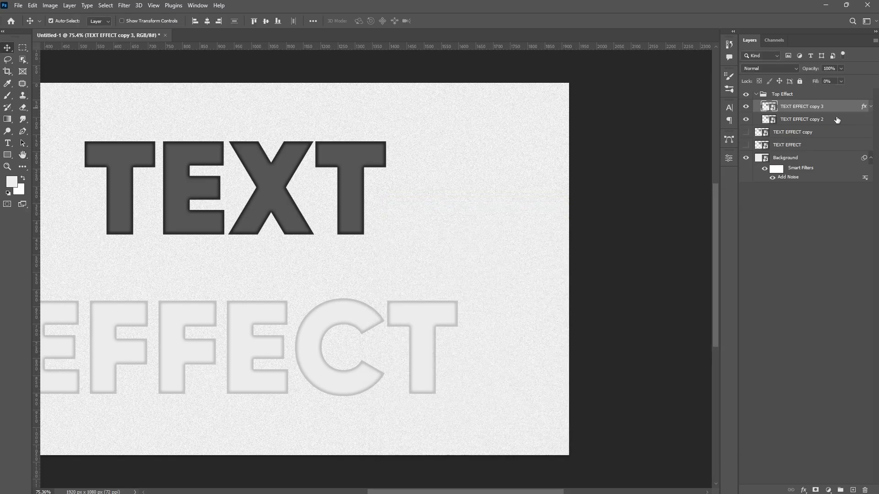
key(ctrl+j)
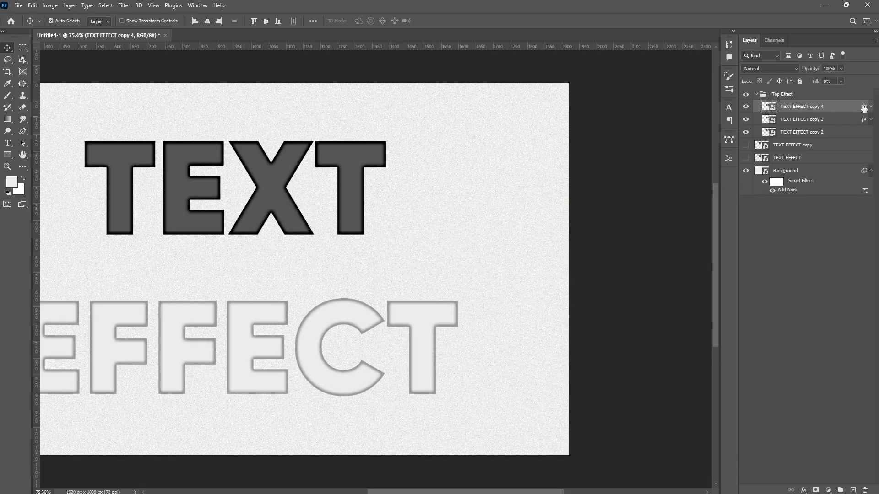
double_click(863, 108)
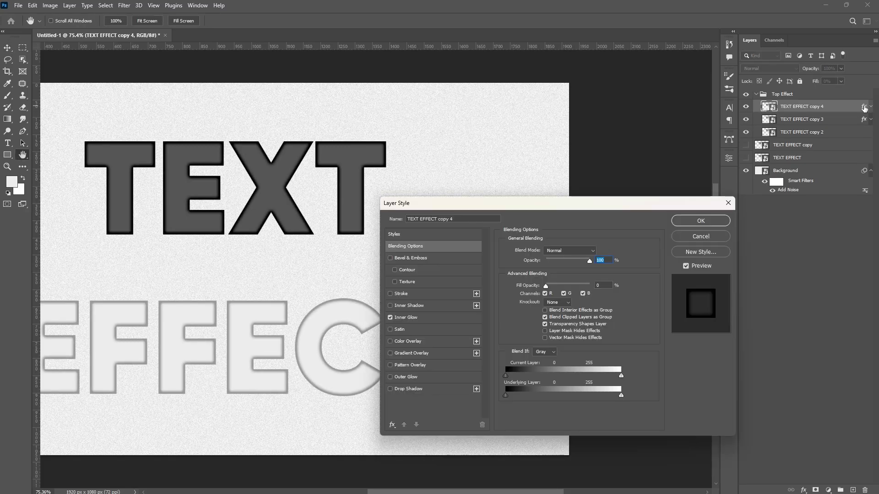
click(390, 318)
click(425, 258)
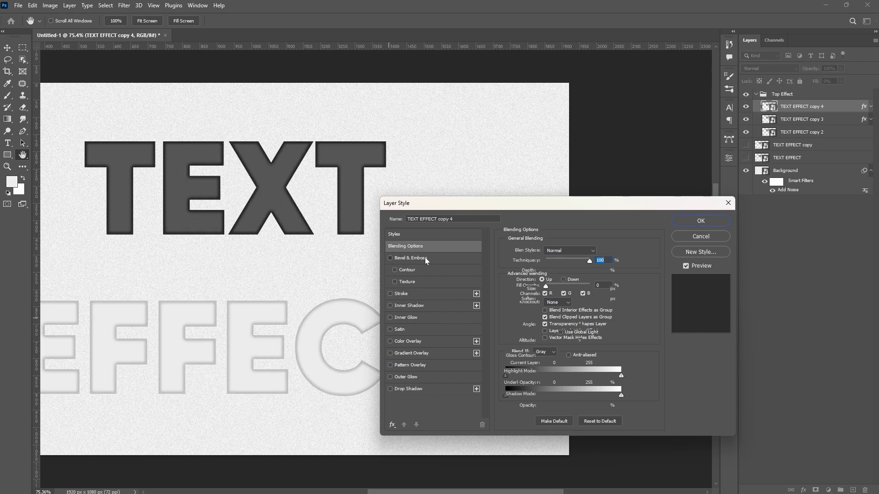
Set the bevel to Inner Bevel with a 5 px size and a 90° shading angle
click(568, 252)
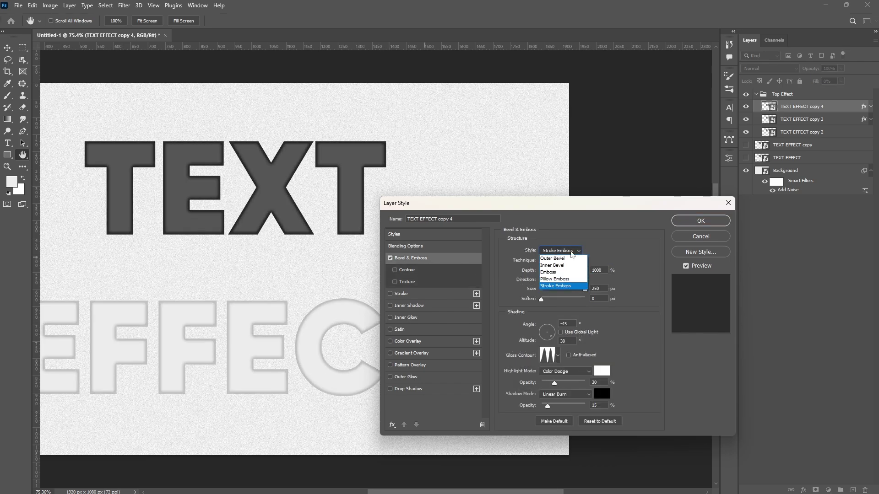
click(551, 265)
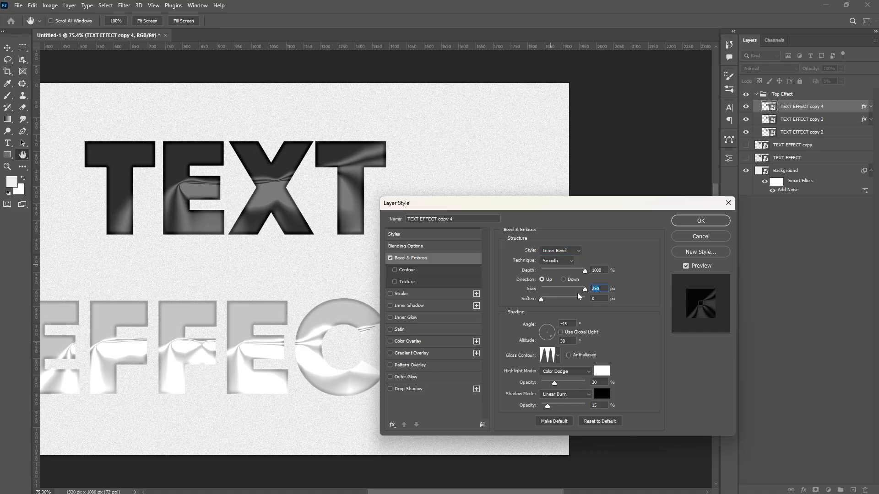
text(5)
text(90)
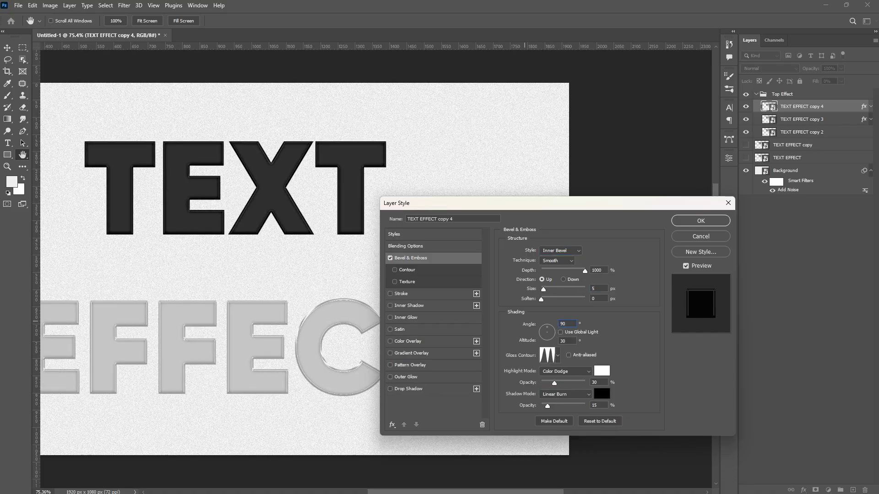
Set the bevel's highlight mode to Linear Dodge (Add) at 50% opacity, keeping the existing gloss contour
click(559, 357)
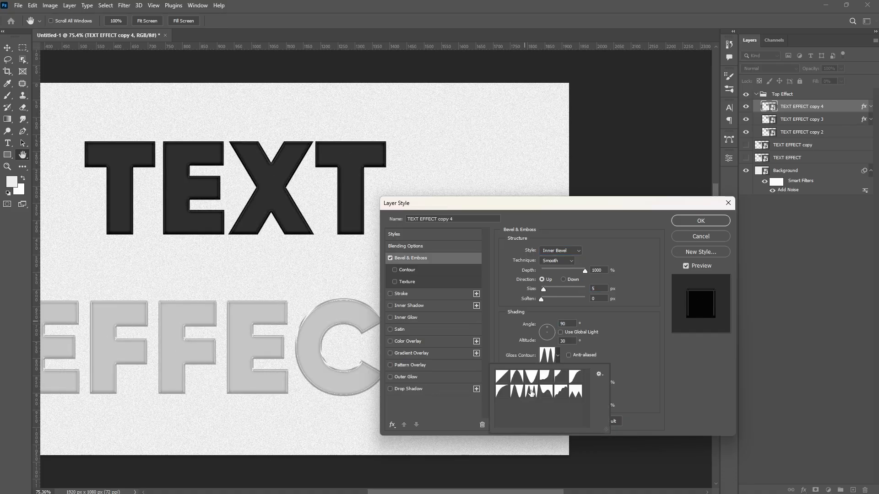
click(624, 356)
click(585, 371)
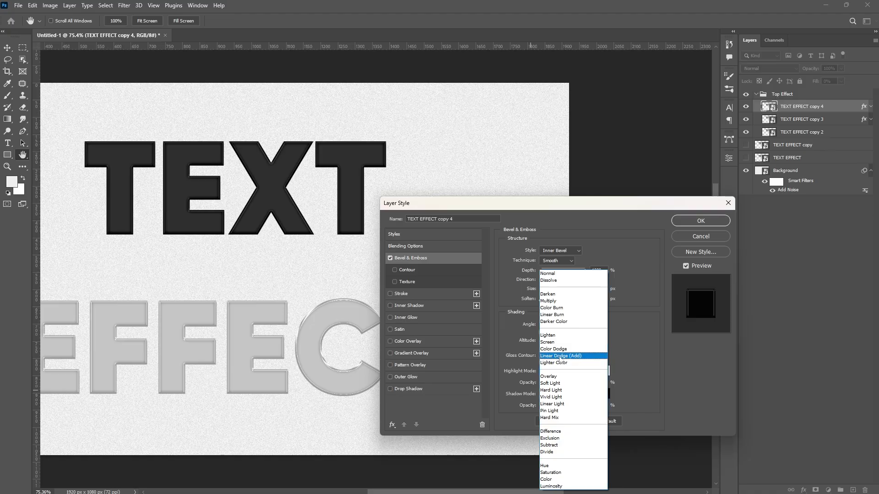
click(559, 356)
double_click(595, 382)
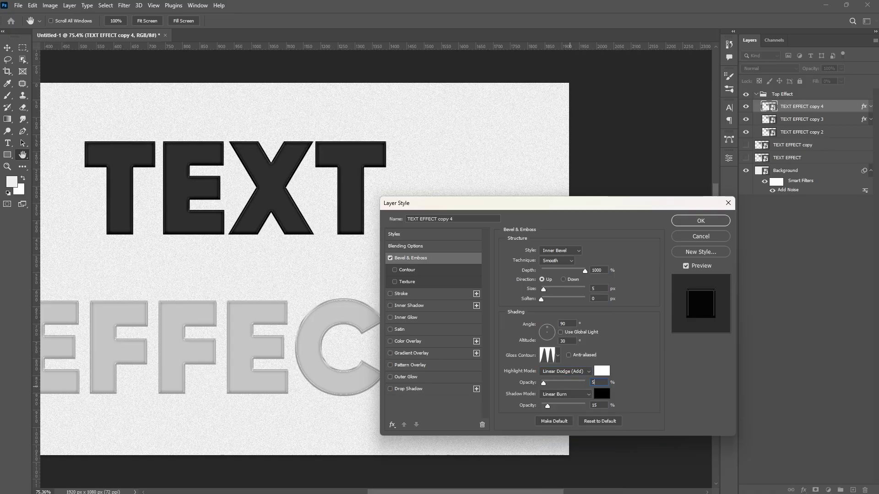
text(50)
Keep the bevel's shadow mode at Linear Burn and set its opacity to 20%
click(567, 394)
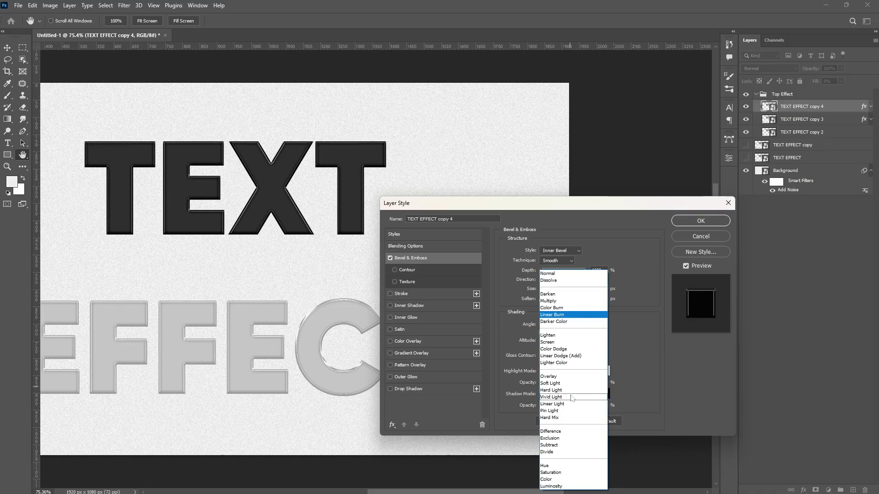
click(595, 395)
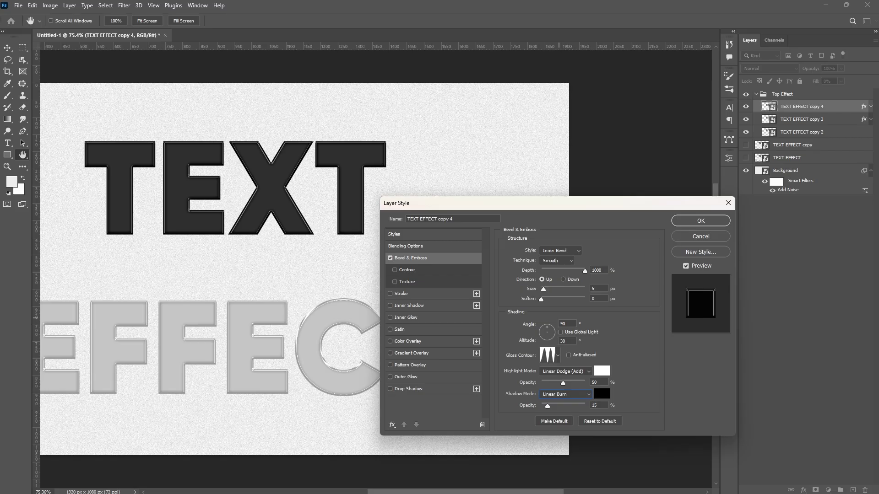
text(20)
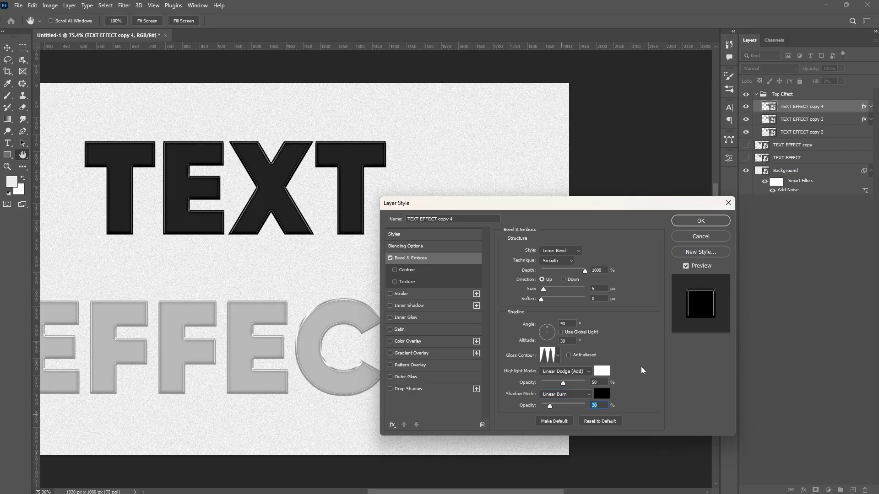
Enable the bevel's Contour option and choose the S-shaped preset at the end of the first row
click(422, 269)
click(543, 253)
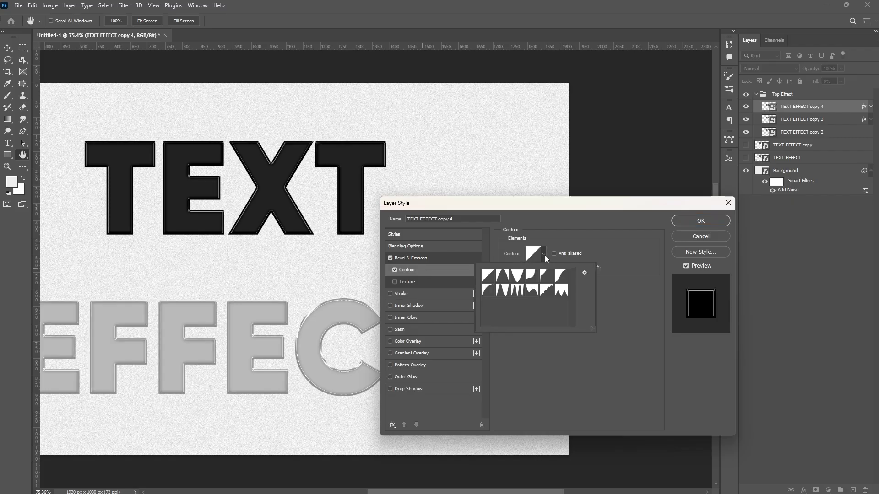
click(560, 276)
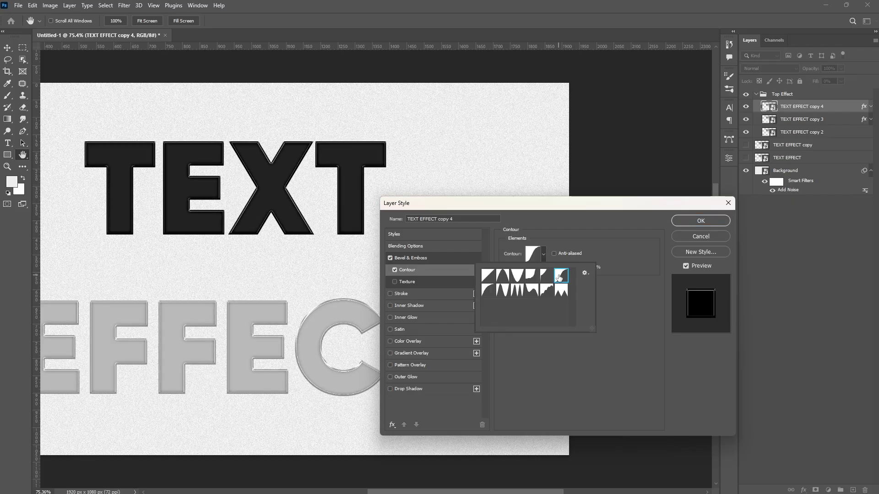
Set the bevel contour's range to 100% and apply the layer style
click(624, 274)
drag(549, 271, 580, 271)
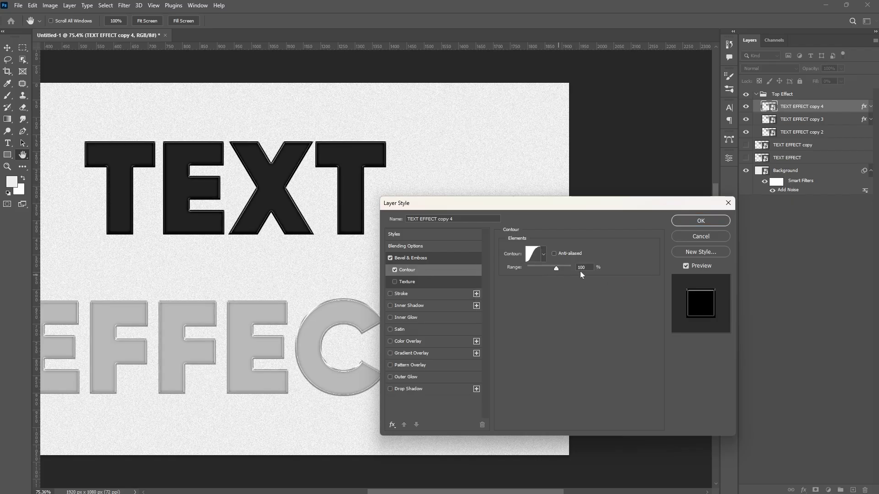
click(691, 222)
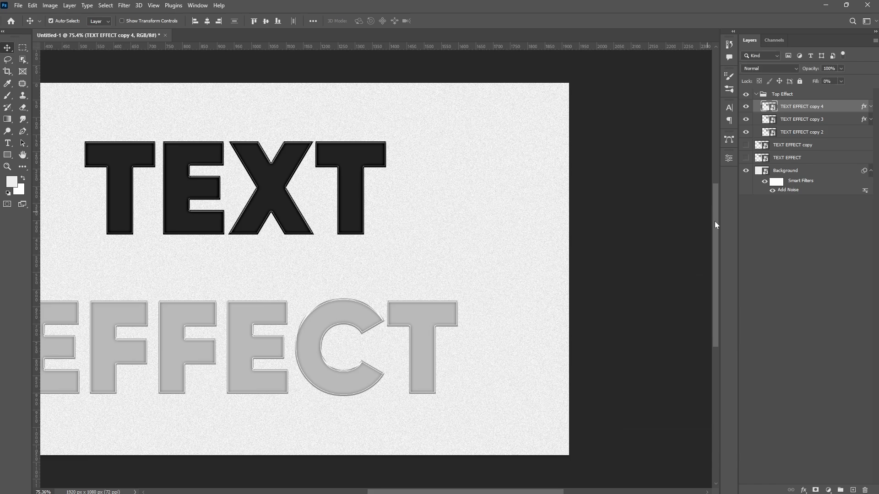
Duplicate the top styled text layer and give the copy's bevel a 180° angle and the linear gloss contour
key(ctrl+j)
double_click(863, 107)
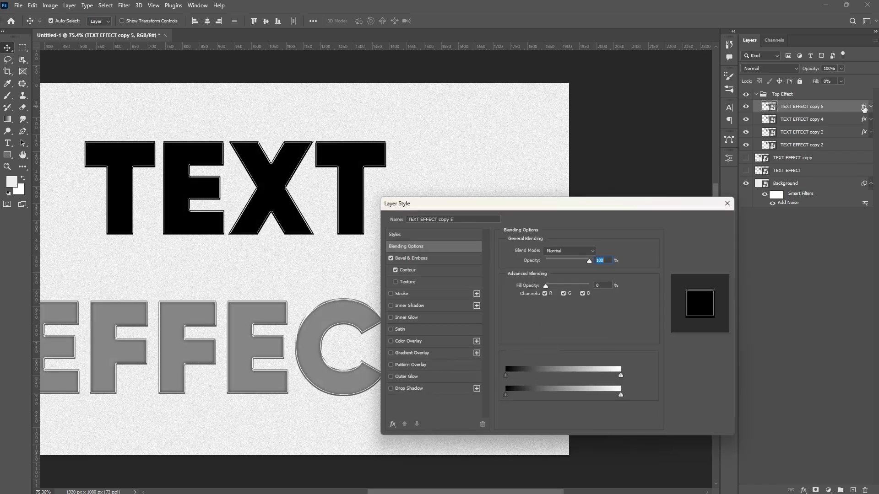
click(442, 260)
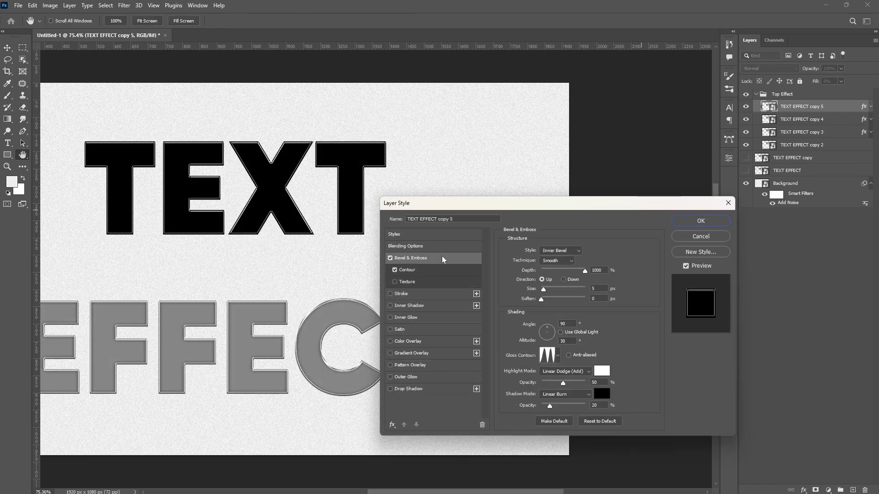
drag(568, 324, 543, 333)
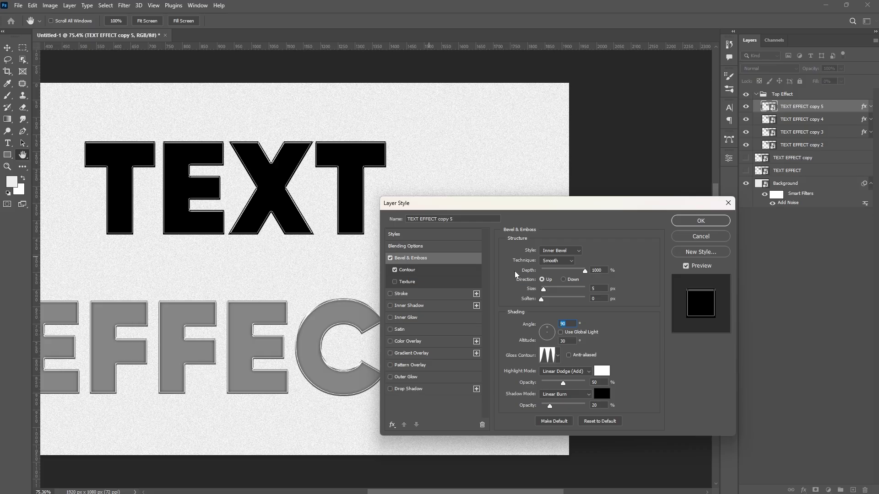
text(180)
click(557, 356)
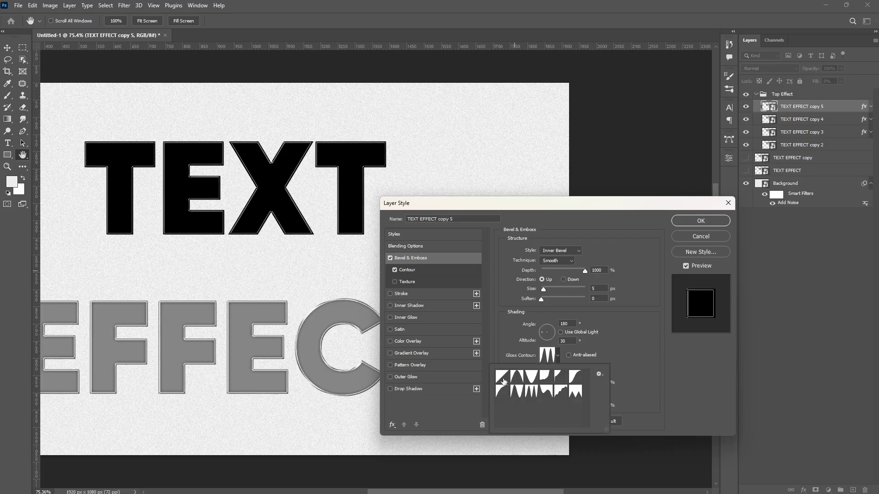
click(502, 380)
Set the bevel's highlight mode to Color Dodge at 60% opacity and its shadow opacity to 0%
click(568, 371)
click(568, 371)
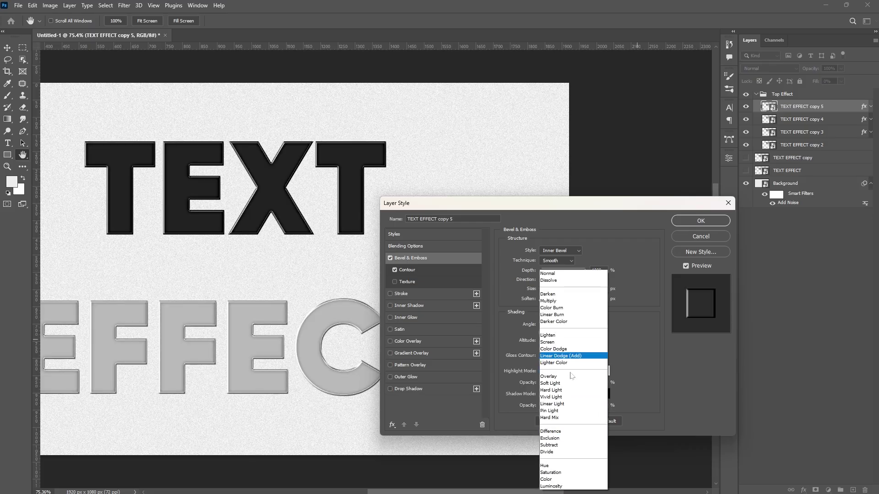
click(556, 352)
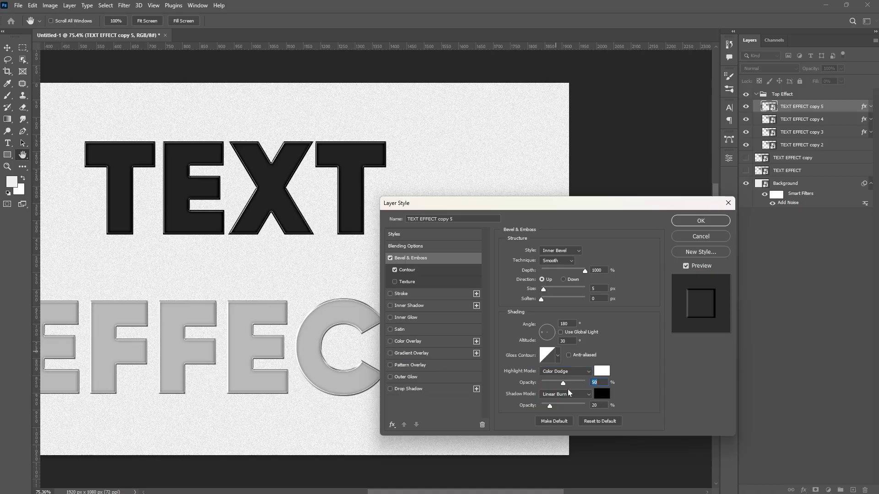
text(60)
drag(549, 406, 515, 407)
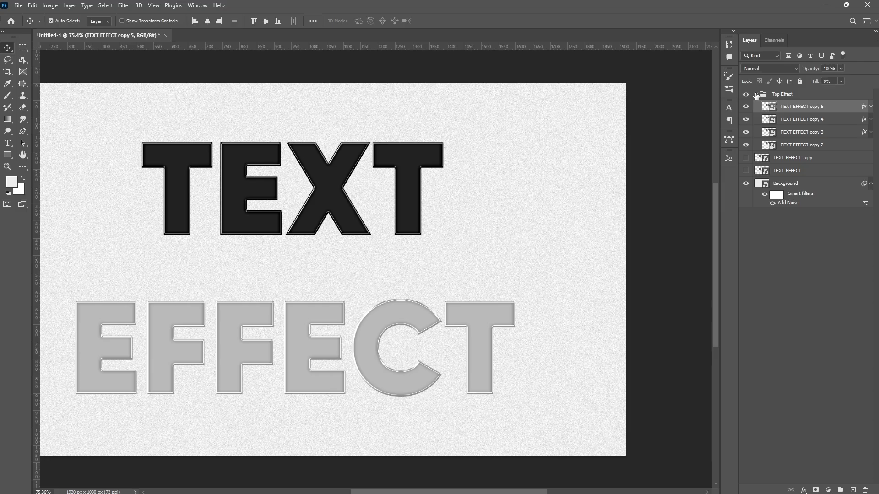
Collapse the Top Effect group, then show the TEXT EFFECT copy layer and place it in a group named 3d
click(756, 94)
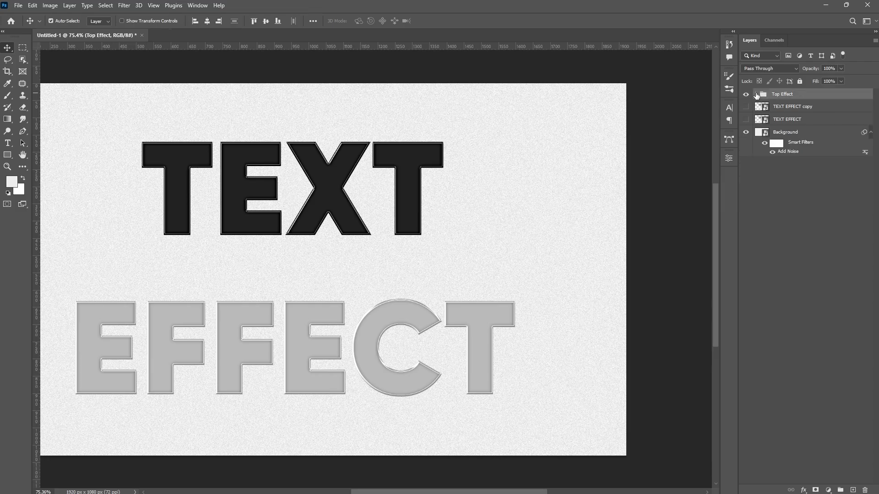
click(745, 106)
click(803, 111)
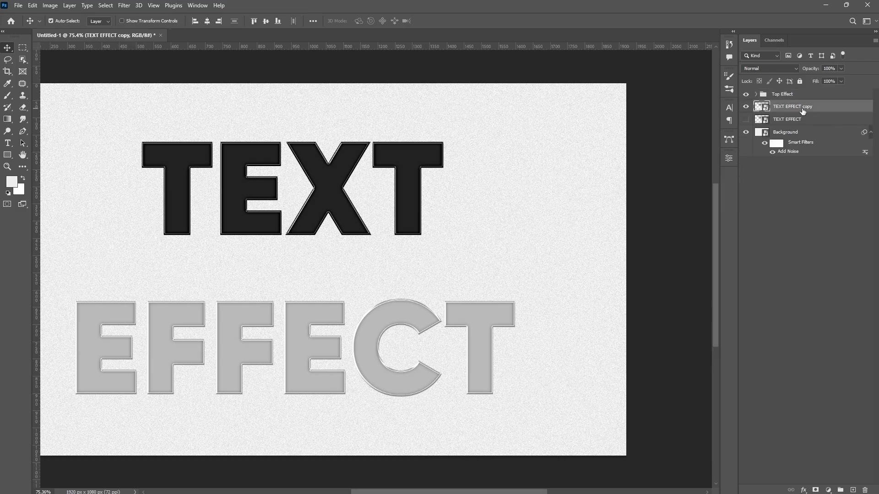
key(ctrl+g)
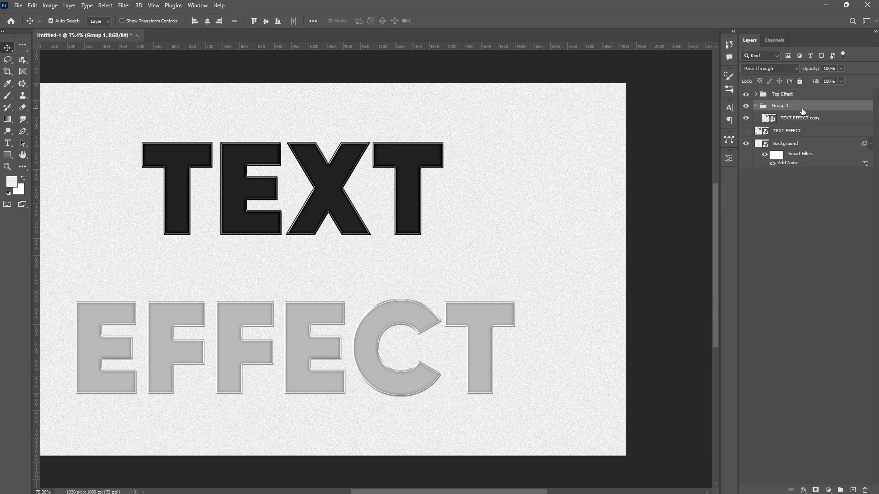
double_click(783, 106)
text(3d)
key(Return)
Duplicate TEXT EFFECT copy inside the 3d group and place the duplicate in a nested group named 1
click(799, 120)
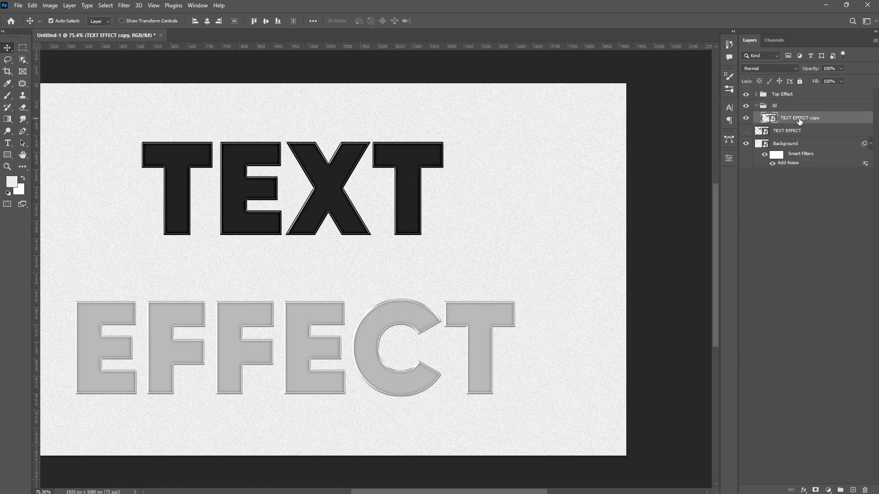
key(ctrl+j)
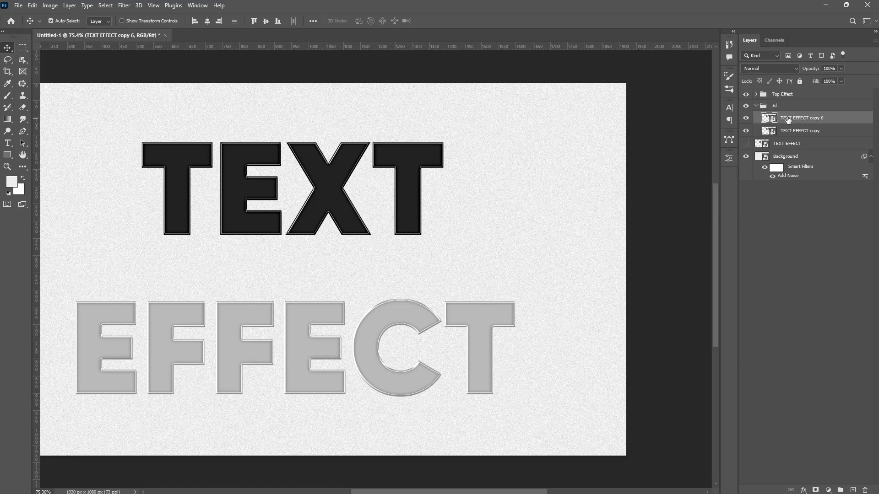
key(ctrl+g)
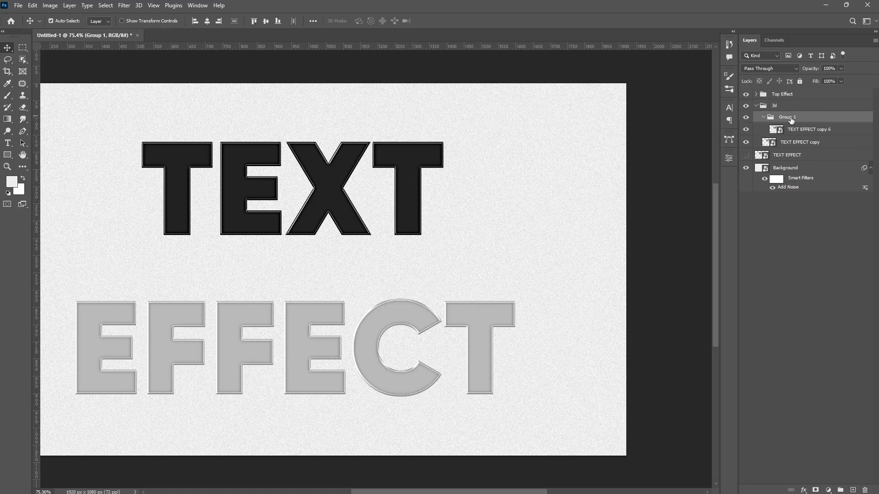
double_click(787, 117)
text(1)
Place the TEXT EFFECT copy layer in its own group named 2, then collapse and hide that group
click(794, 145)
key(ctrl+g)
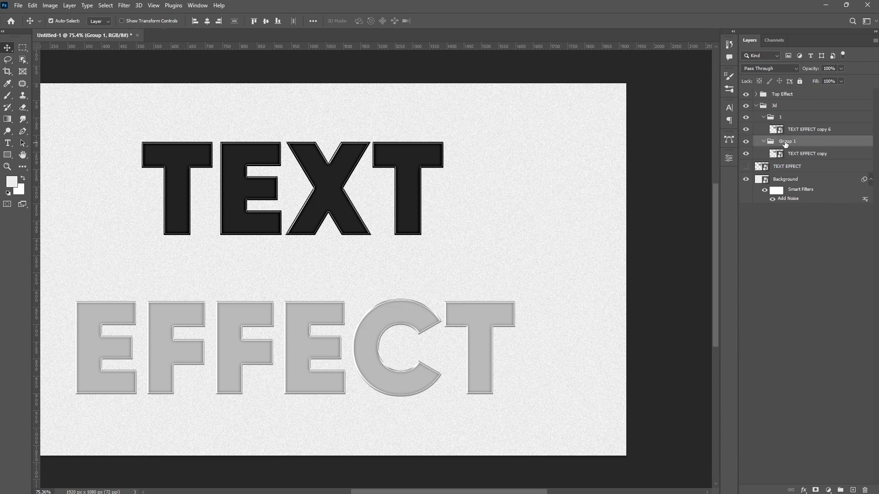
double_click(786, 142)
text(2)
click(764, 142)
click(746, 142)
Add an Inner Bevel to the layer in group 1 with 2 px size, -45° angle and the second row's third gloss contour
click(801, 129)
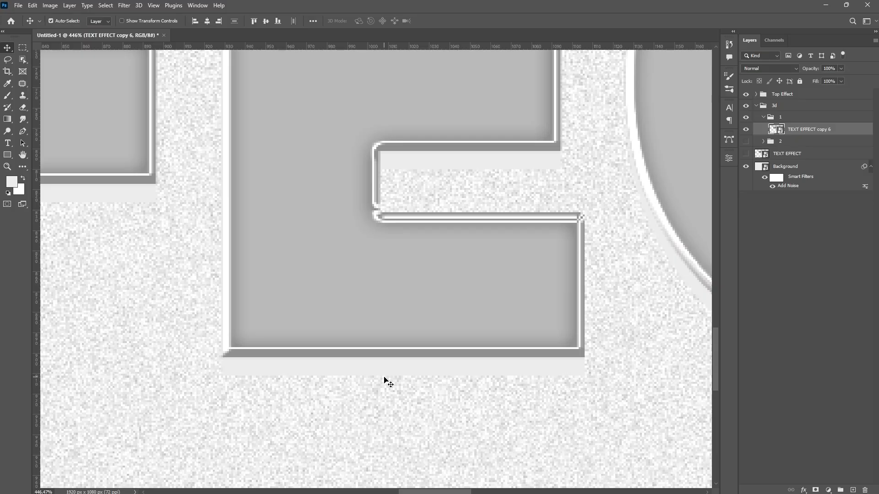
double_click(864, 133)
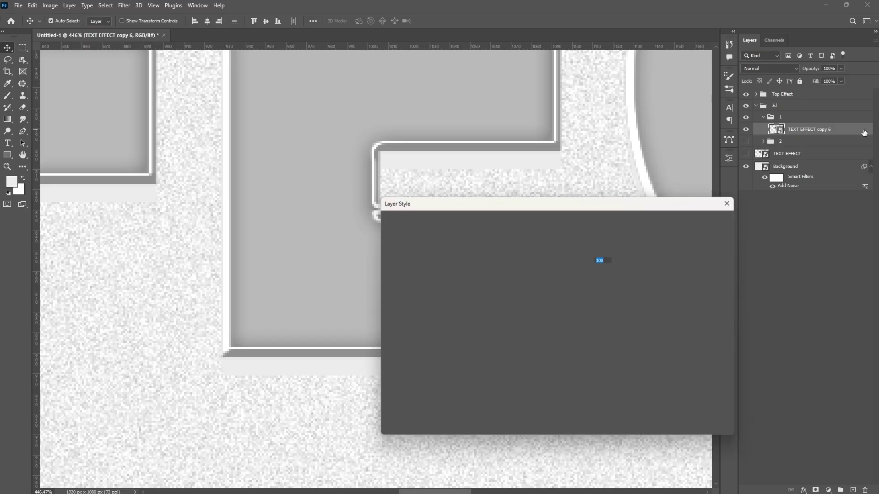
click(441, 260)
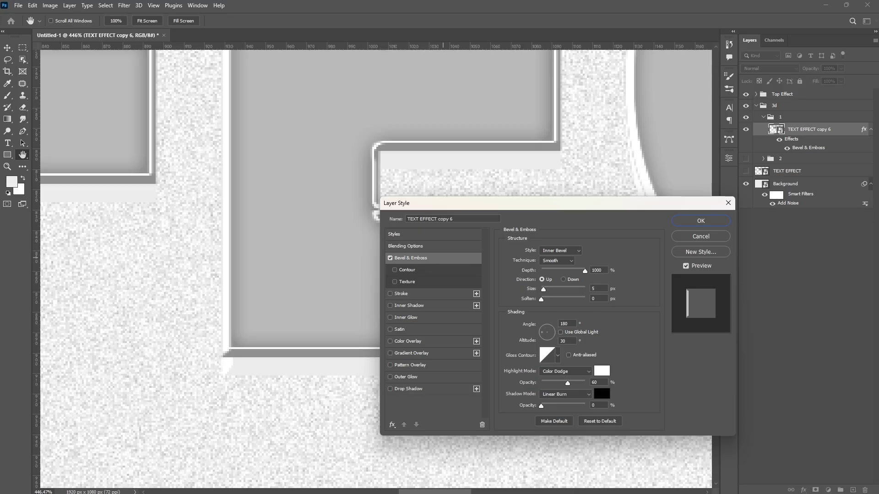
drag(601, 290, 586, 291)
text(2)
drag(572, 324, 536, 336)
text(-45)
click(557, 356)
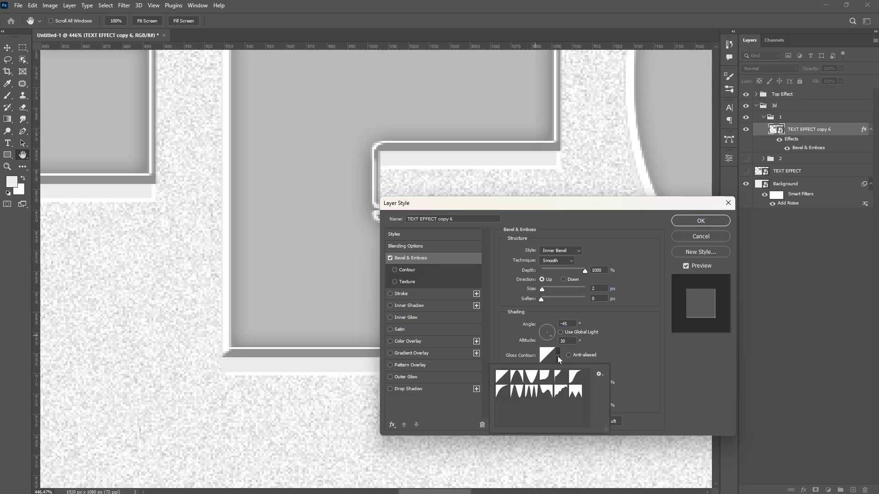
click(531, 391)
Set the bevel's highlight opacity to 40% and its shadow opacity to 30%
click(628, 352)
text(40)
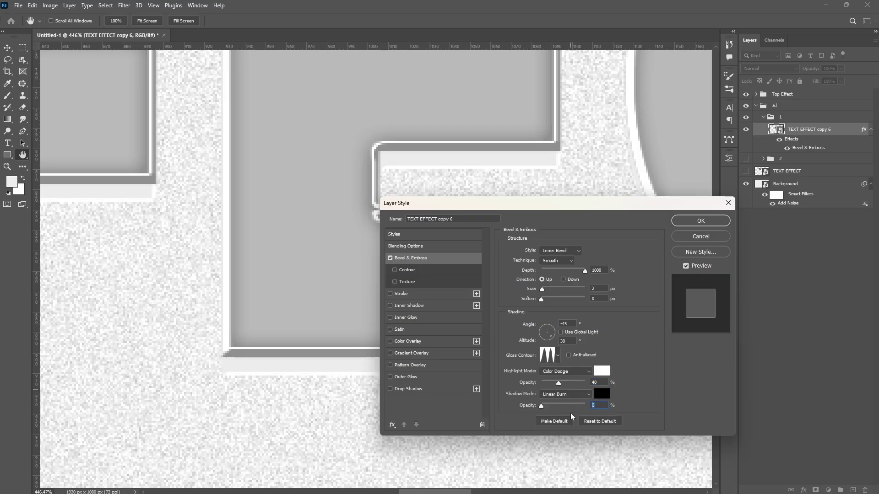
key(Tab)
text(30)
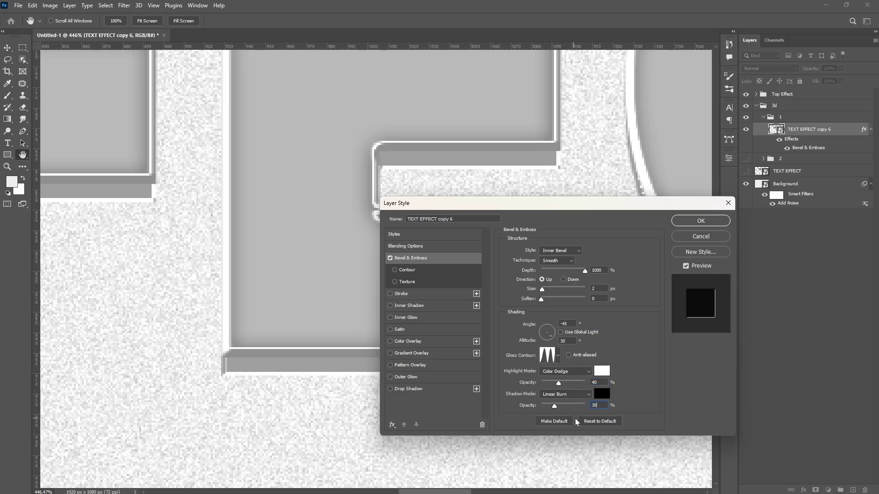
Add a Linear Burn Color Overlay in #717070 at 100% opacity and apply the layer style
click(410, 341)
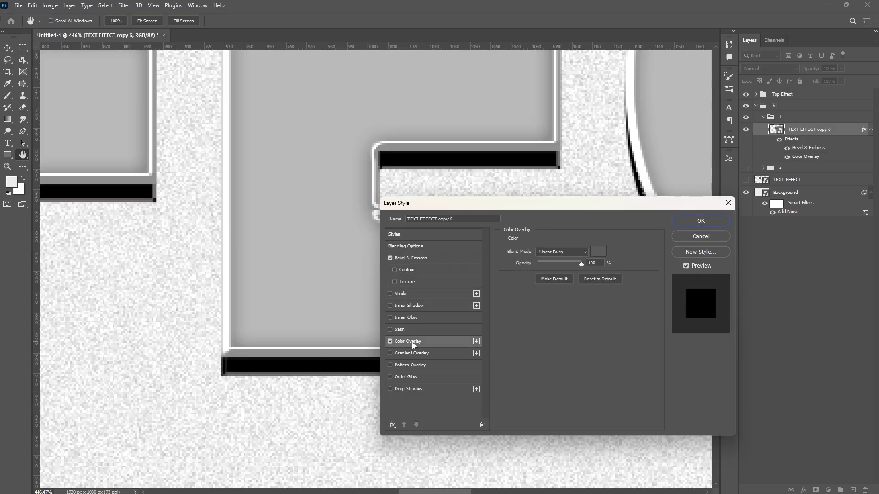
click(598, 252)
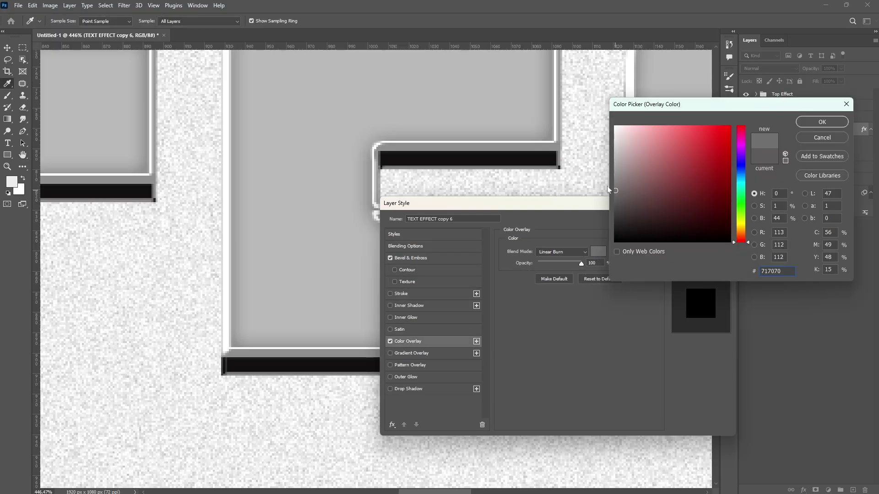
click(808, 124)
click(696, 223)
Duplicate the styled layer eight times in group 1, nudging each new copy up one increment, and collapse the group
key(ctrl+j)
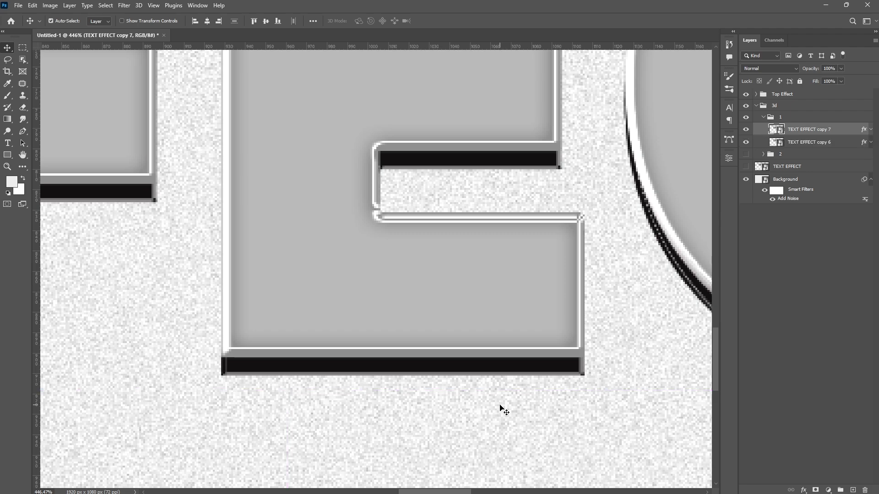
key(Up)
key(ctrl+j)
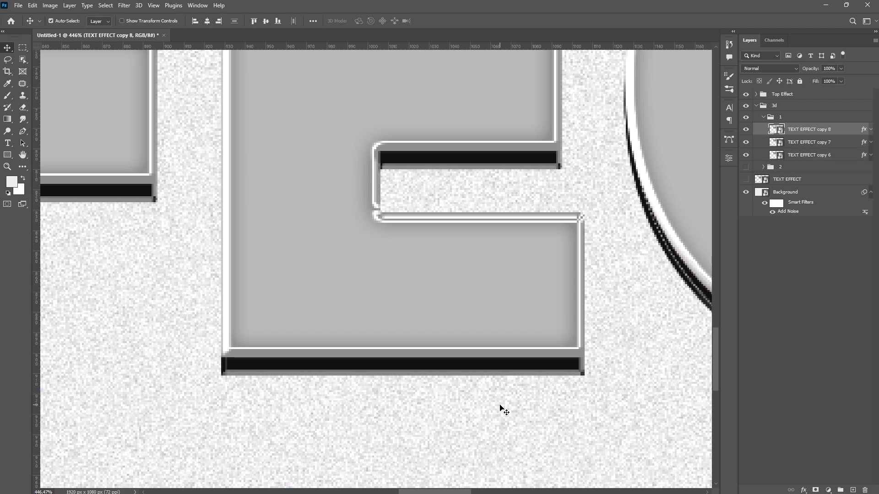
key(Up)
key(ctrl+j)
key(Up)
key(ctrl+j)
key(Up)
key(ctrl+j)
key(Up)
key(ctrl+j)
key(Up)
key(ctrl+j)
key(Up)
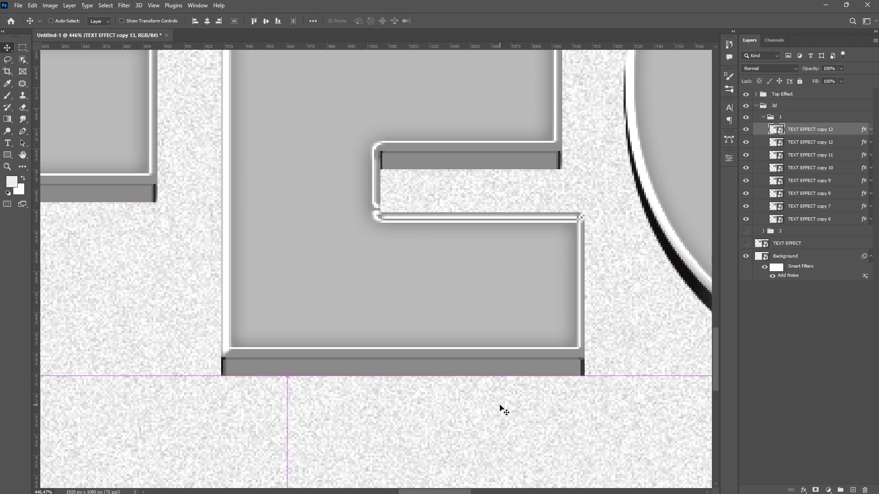
key(ctrl+j)
key(Up)
click(763, 118)
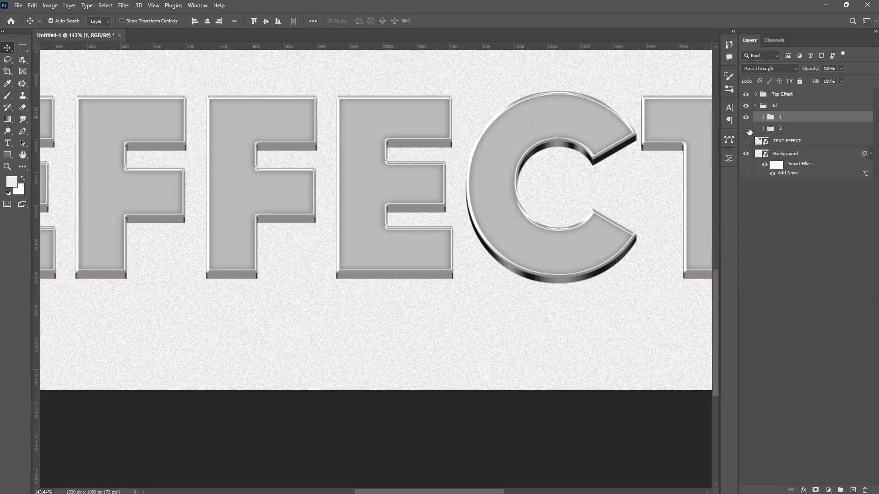
Show and expand group 2, then fine-tune the vertical position of its TEXT EFFECT copy layer with small nudges
click(763, 130)
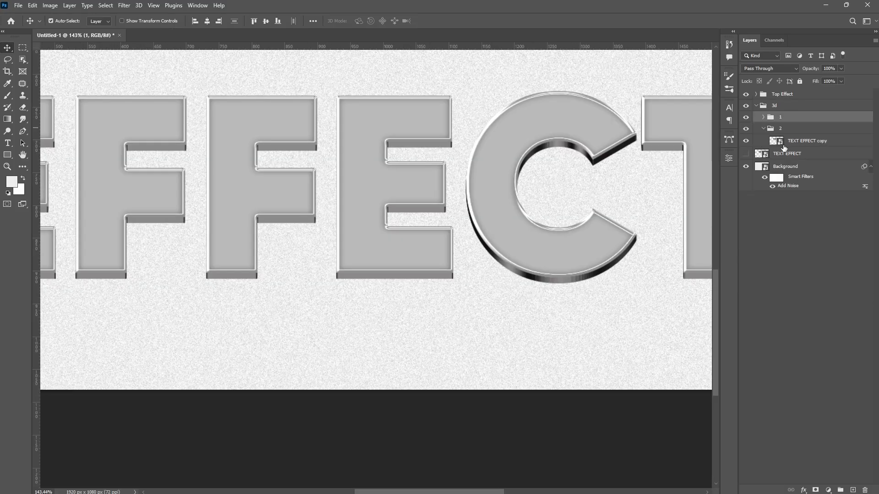
click(806, 142)
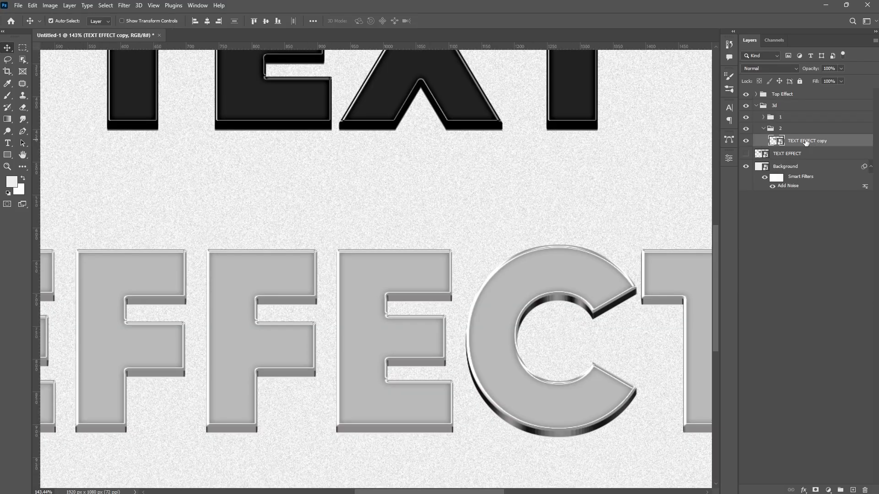
key(Down)
key(Down)
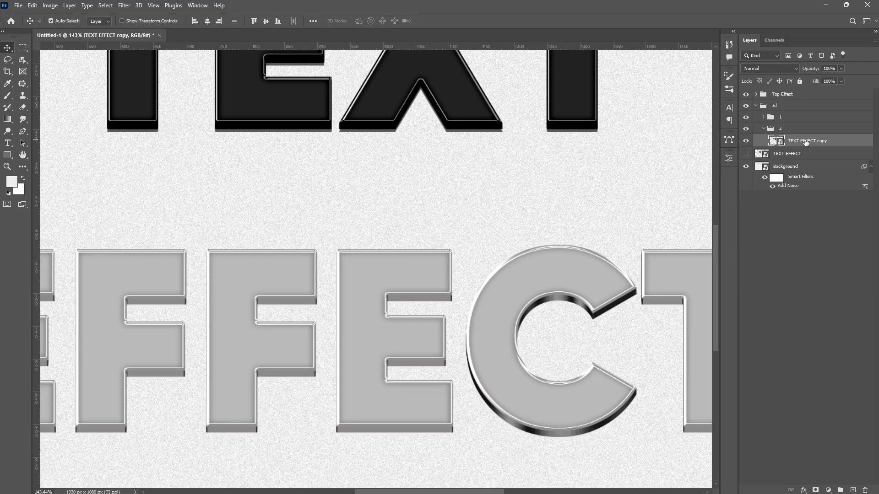
key(Up)
key(Up)
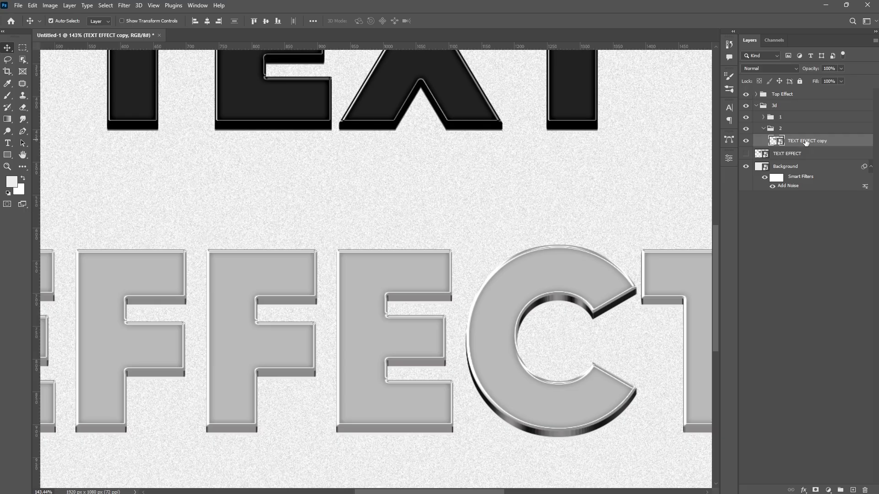
key(Up)
key(Up)
Give group 2's TEXT EFFECT copy layer a Stroke Emboss bevel with 261% depth, 5 px size and a 60° angle
double_click(863, 142)
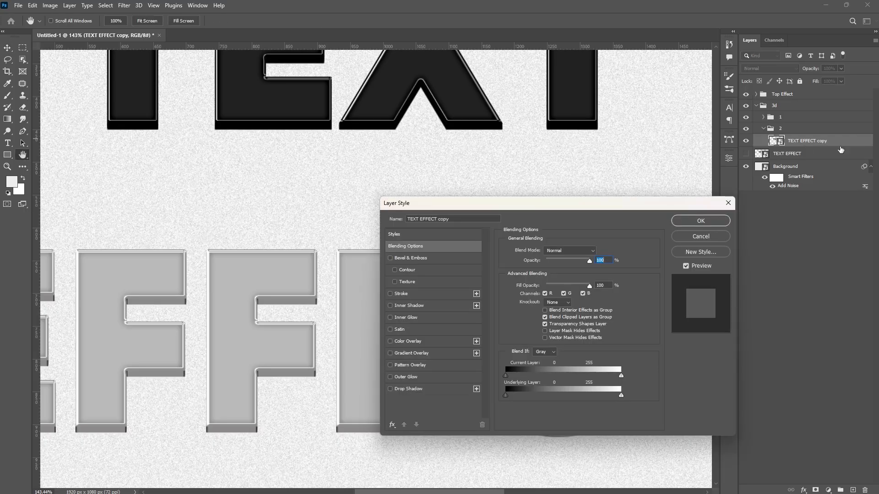
click(430, 259)
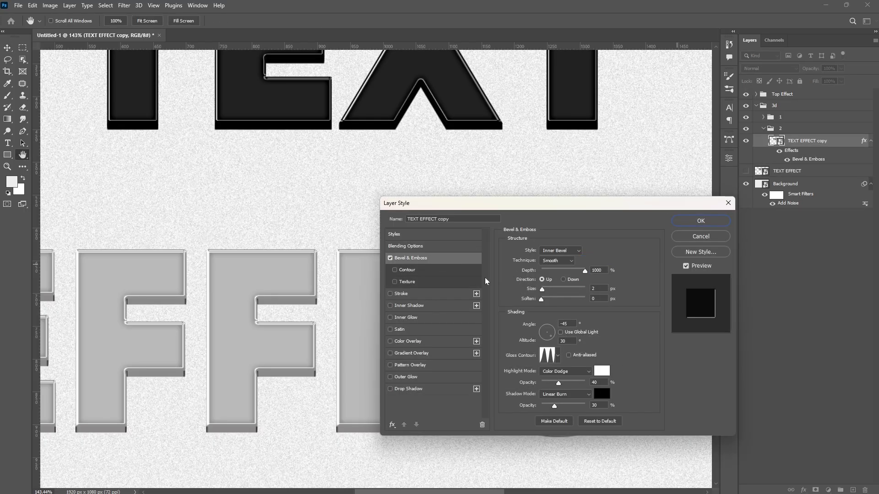
scroll(328, 368, down, 4)
click(562, 251)
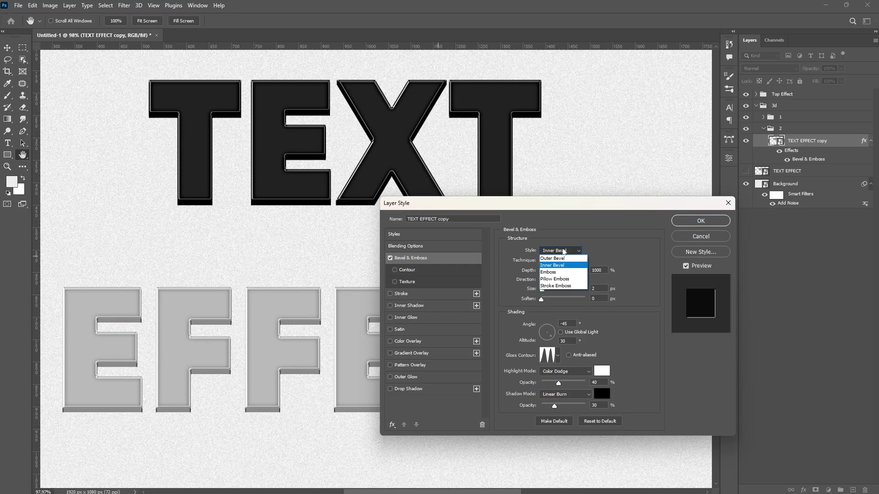
click(551, 286)
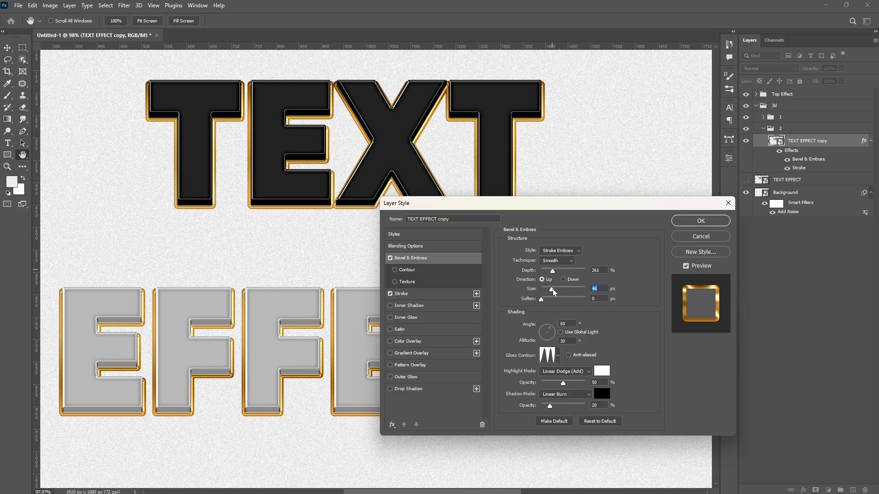
text(5)
key(Tab)
key(Tab)
Choose the bevel's multi-peak gloss contour, with Linear Dodge (Add) as highlight mode and Linear Burn as shadow mode
click(557, 356)
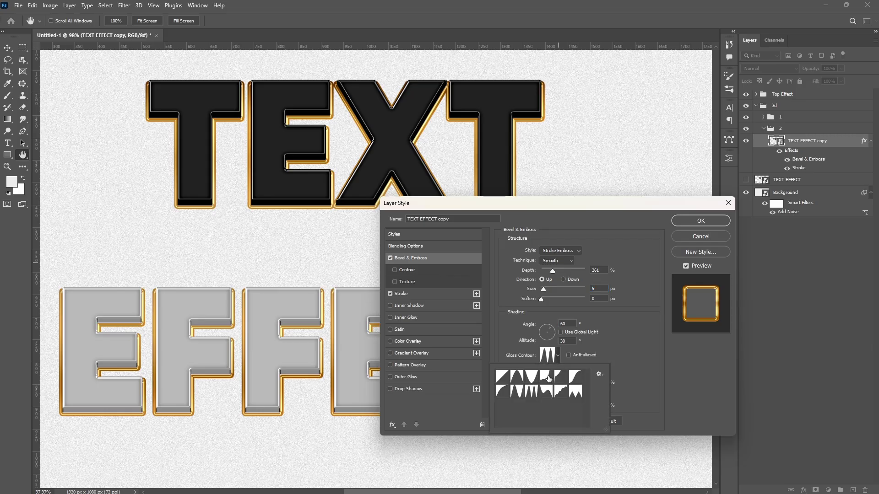
double_click(532, 390)
click(574, 373)
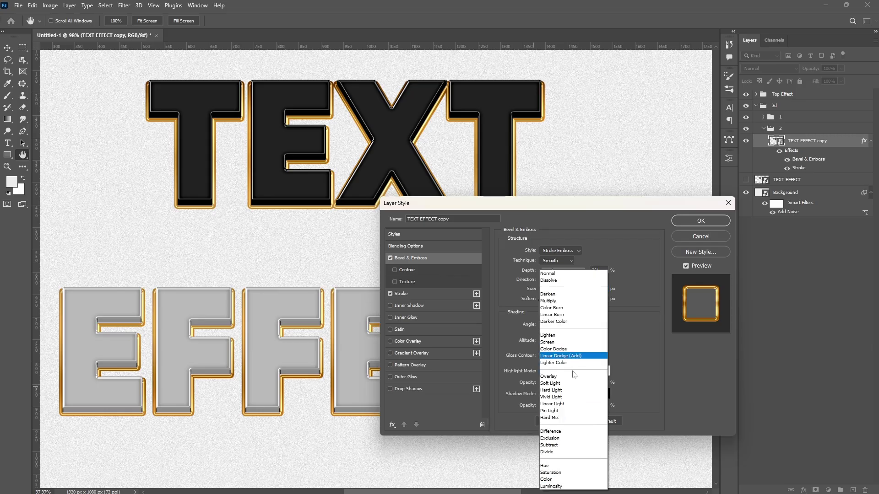
click(566, 360)
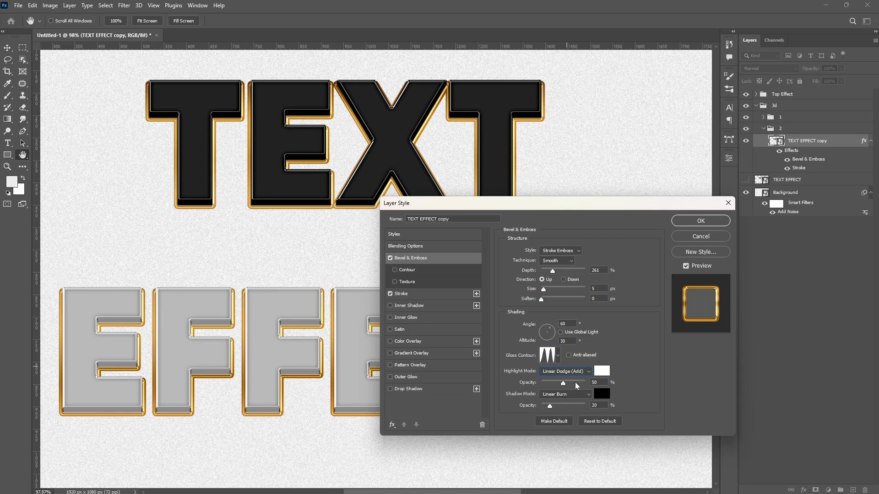
click(563, 394)
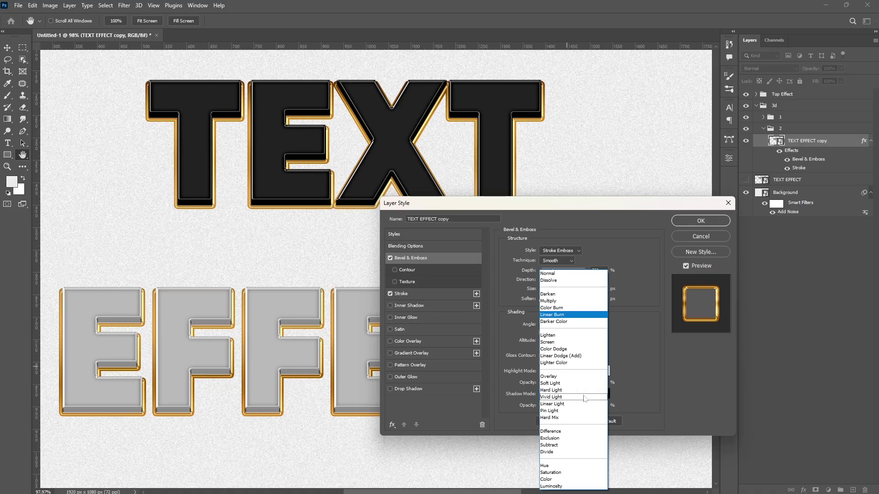
click(563, 319)
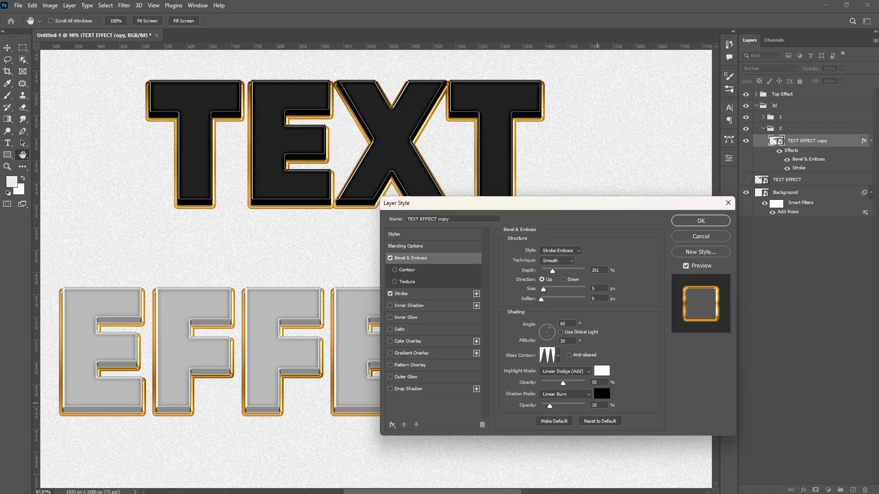
Open the layer's Stroke settings and choose the Classic method for its gradient fill
click(409, 296)
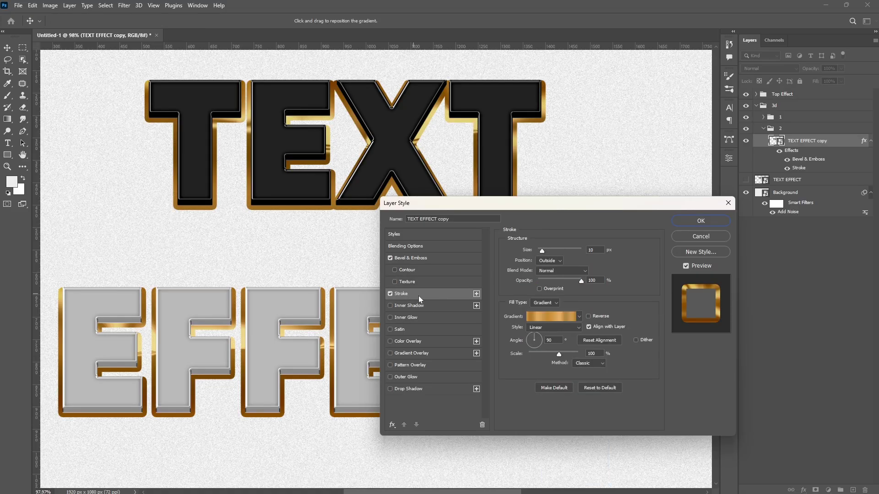
drag(597, 250, 577, 251)
click(595, 365)
click(578, 375)
Edit the stroke gradient, adding a dark gold stop at 51% and lighter gold stops between it and the end
click(564, 317)
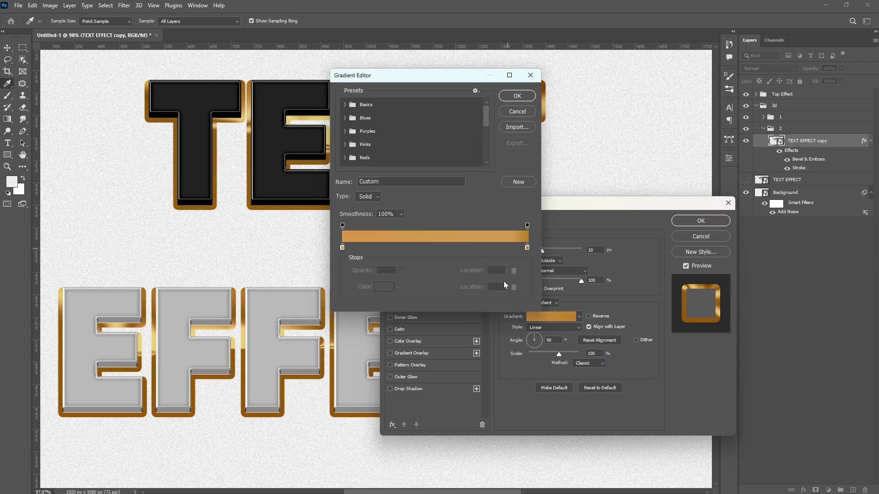
click(436, 248)
double_click(437, 247)
click(710, 170)
click(822, 122)
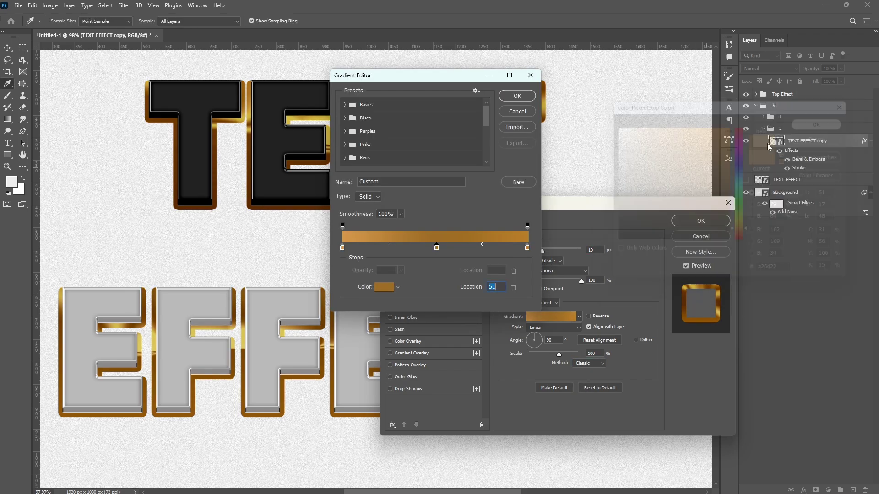
double_click(527, 247)
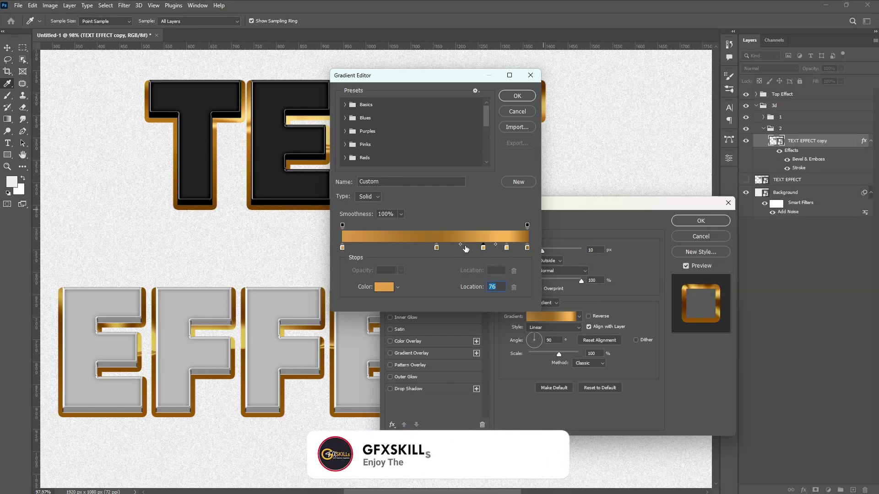
Add light gold color stops on both sides of the dark center stop in the stroke gradient
double_click(451, 248)
click(680, 140)
click(819, 122)
click(414, 248)
double_click(413, 248)
click(820, 123)
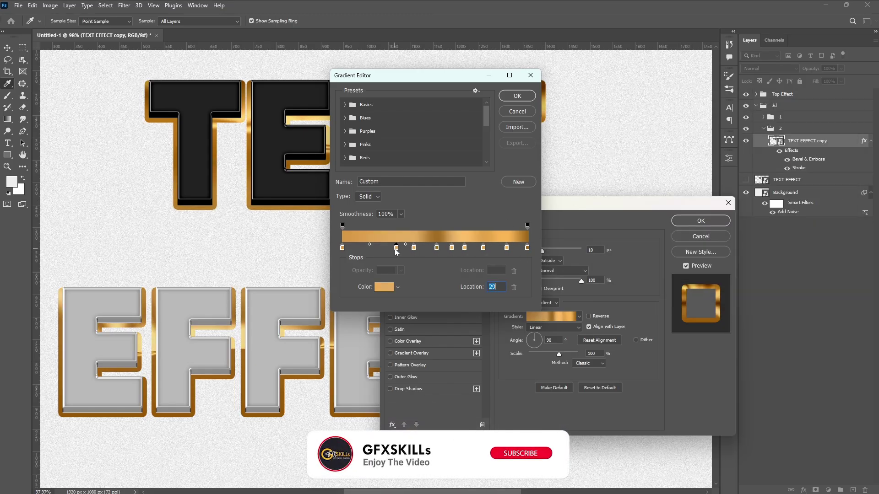
Add alternating light and darker gold color stops across the first half of the stroke gradient
double_click(394, 248)
click(671, 126)
click(822, 122)
double_click(379, 248)
click(822, 122)
double_click(360, 248)
click(822, 122)
Brighten the gradient's first color stop, accept the gradient and set the stroke size to 8 px
double_click(342, 247)
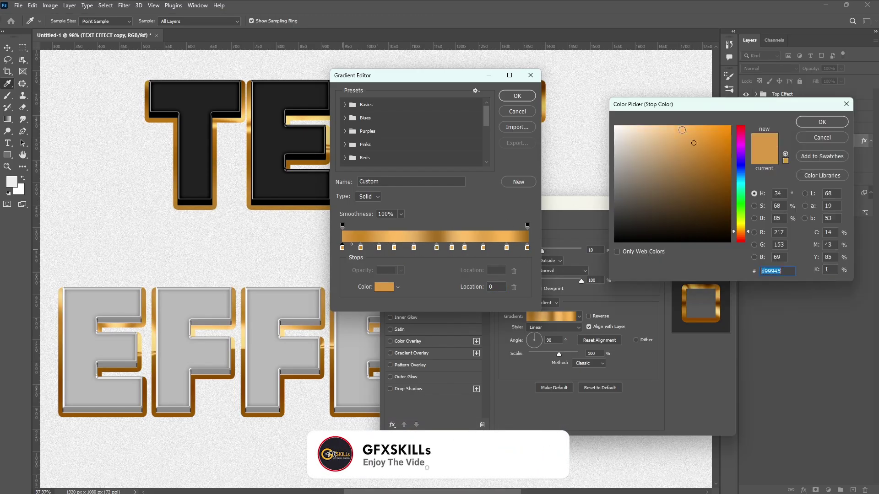
click(686, 128)
click(822, 121)
click(517, 96)
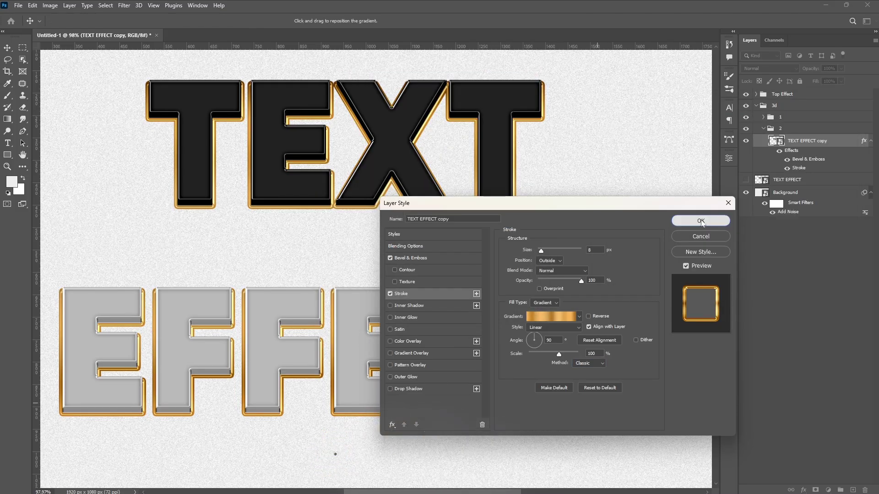
Apply the layer style, collapse group 2 and save the document as Premium Text Effect - GFXSKILLS.psd with maximum compatibility
click(701, 221)
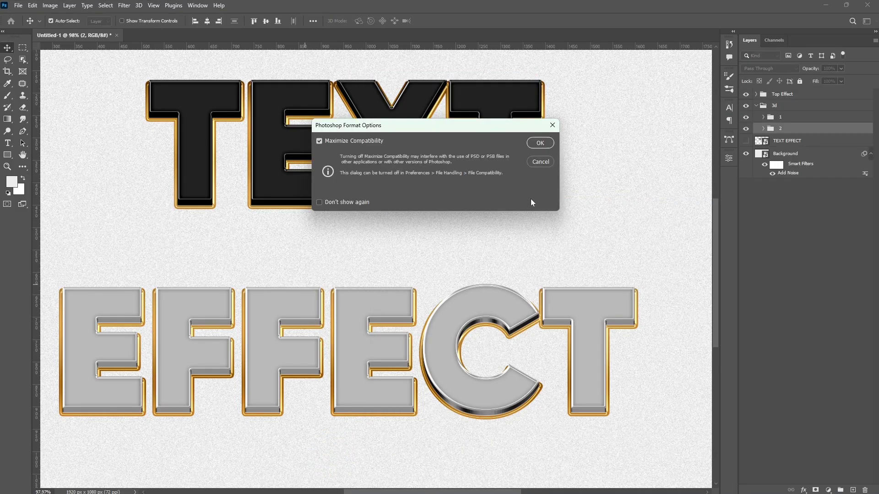
click(537, 143)
Duplicate the hidden TEXT EFFECT layer, make the copy visible and place it in a new group named 3
click(799, 141)
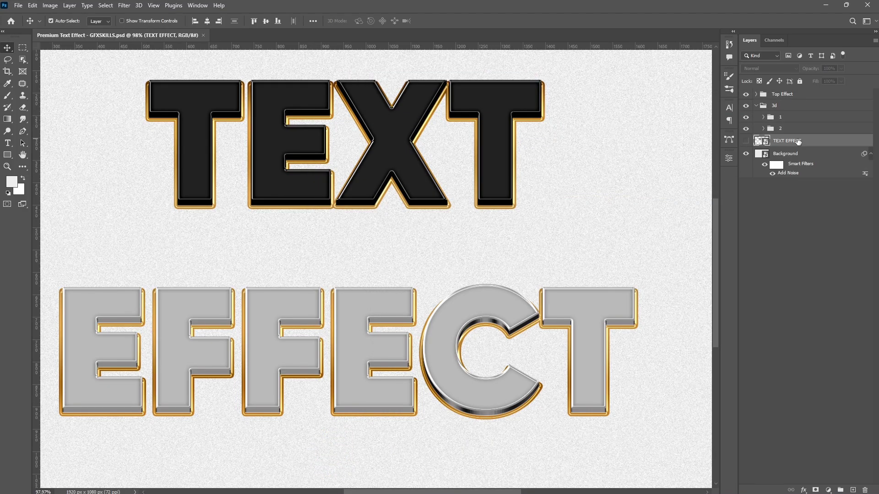
key(ctrl+j)
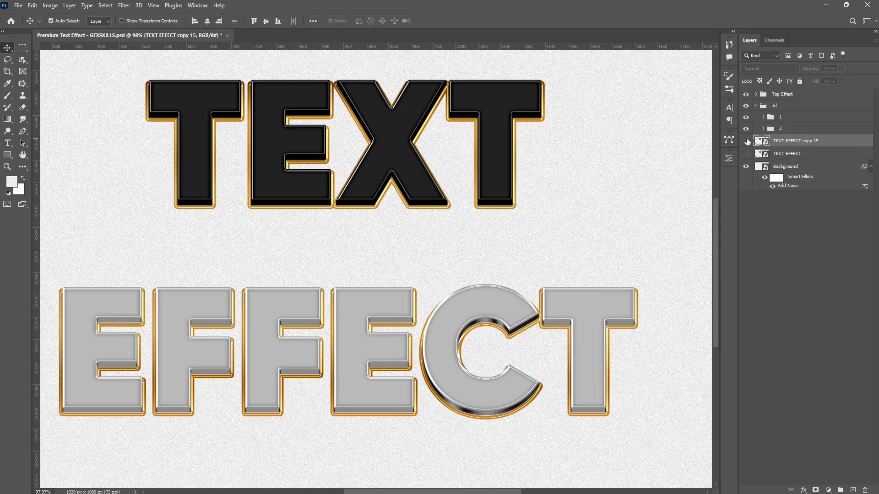
key(ctrl+g)
double_click(797, 141)
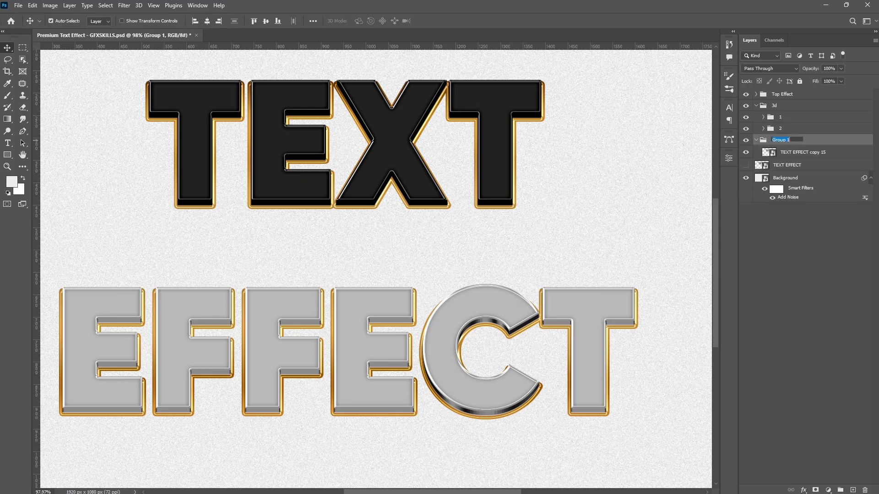
text(3)
key(Return)
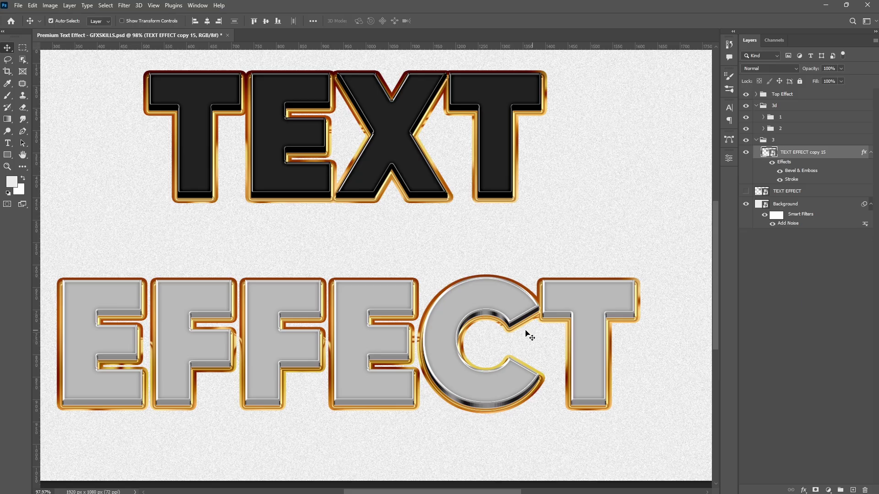
Open the text smart object's contents and widen the letter spacing of the TEXT EFFECT text
double_click(774, 155)
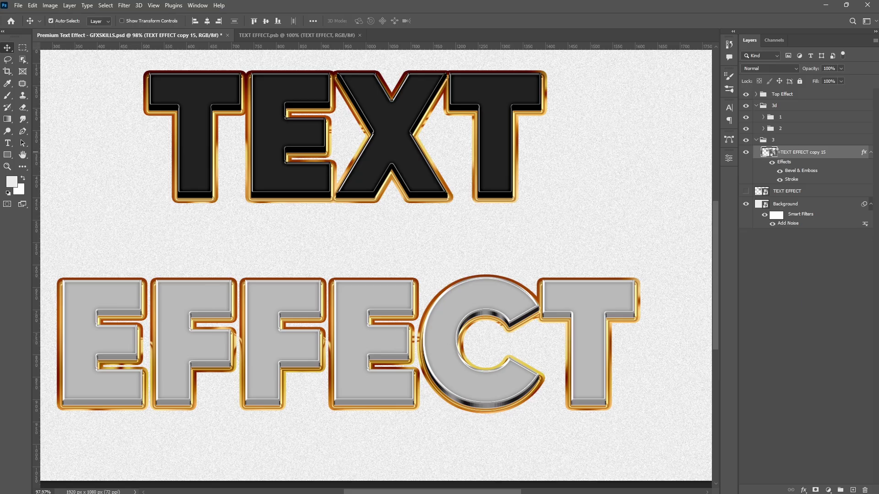
double_click(209, 171)
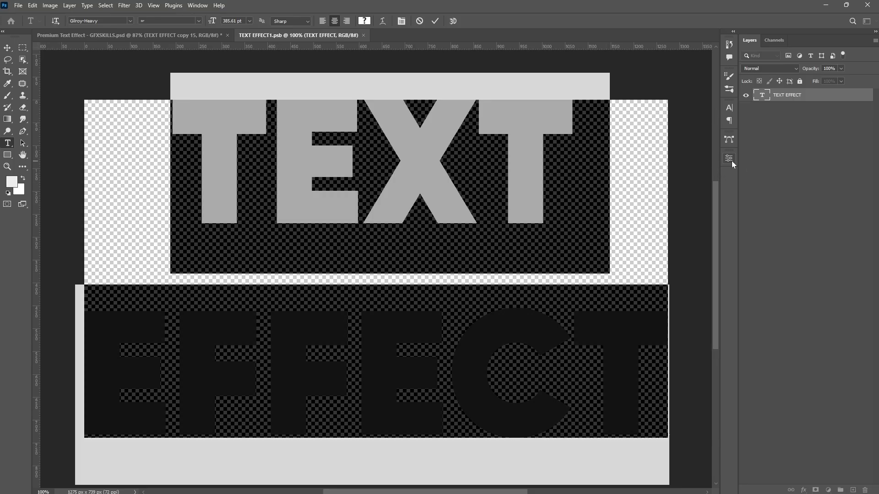
click(729, 159)
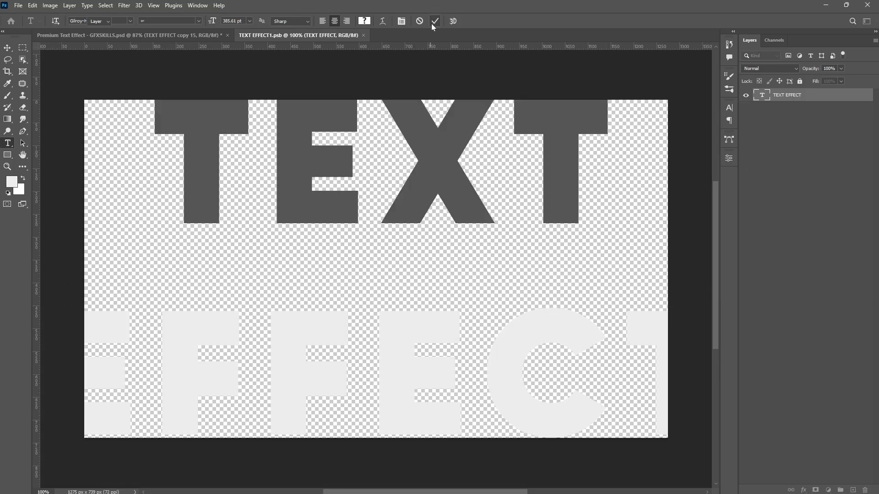
Scale the widened text down to fit the smart object's canvas, then save and close the smart object
key(ctrl+t)
drag(618, 279, 547, 276)
key(Return)
key(ctrl+s)
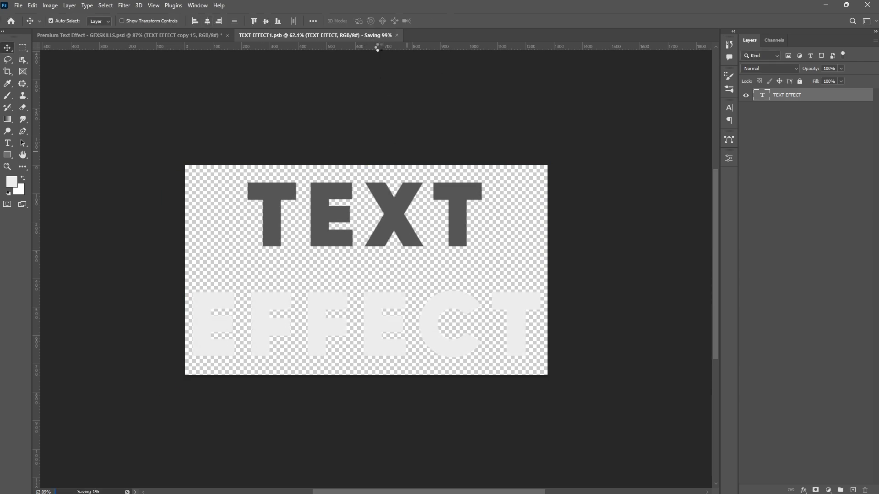
key(ctrl+w)
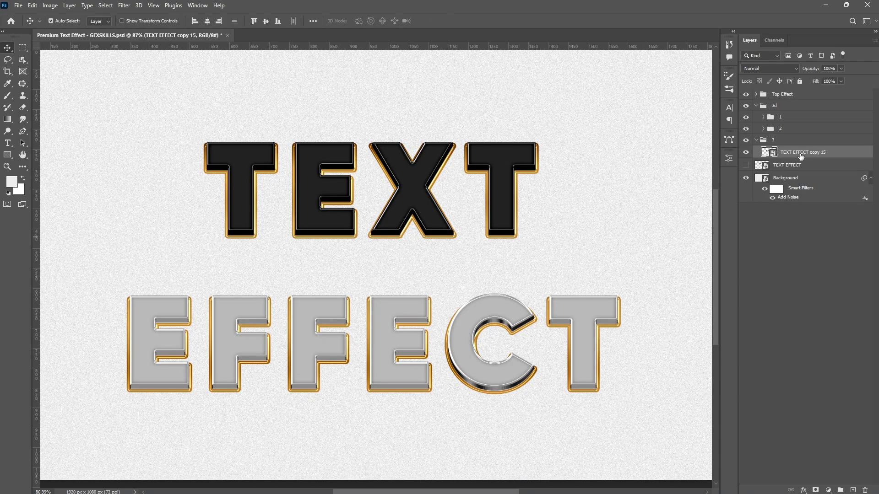
Add a Stroke Emboss bevel and a 14 px outside gold gradient Stroke to TEXT EFFECT copy 15 and apply the style
double_click(864, 155)
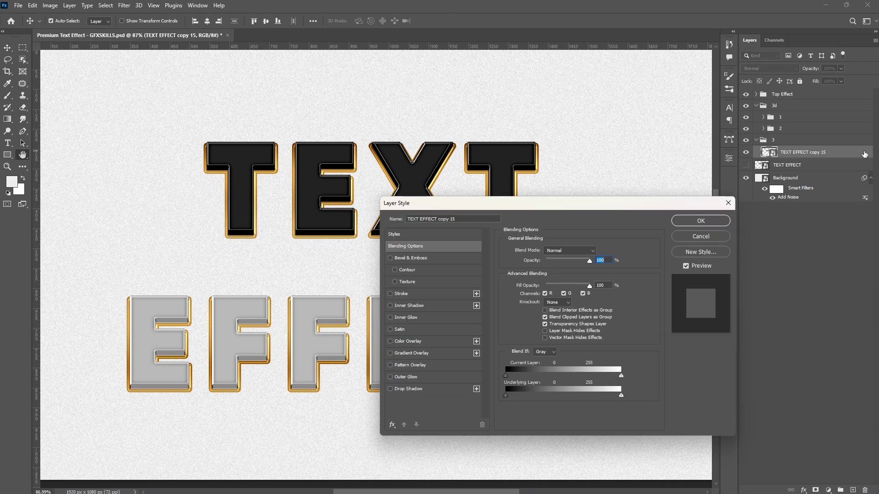
click(437, 259)
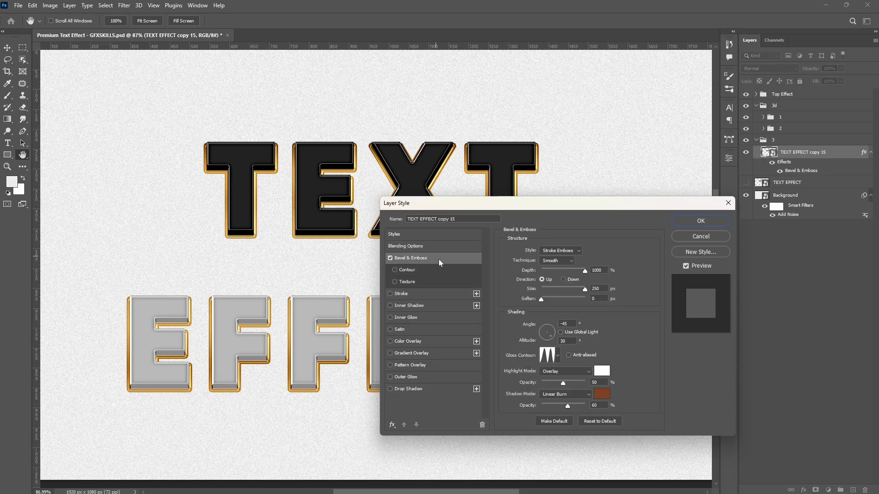
click(424, 295)
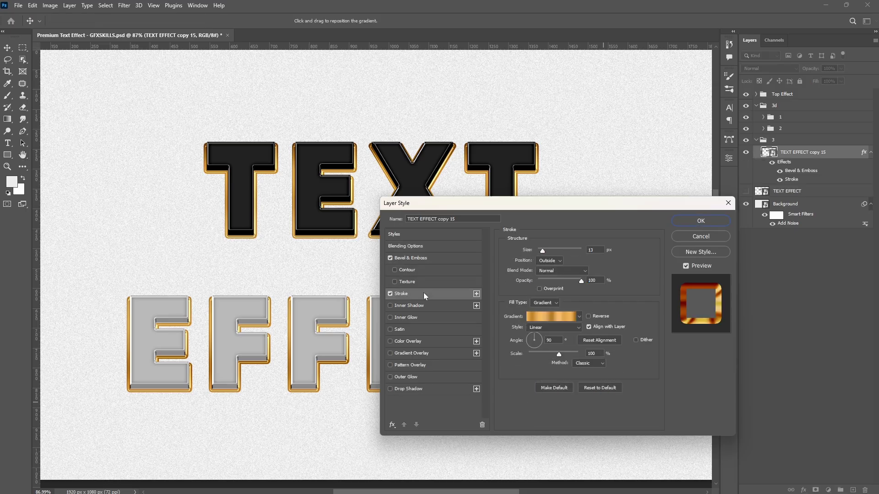
click(594, 250)
key(Up)
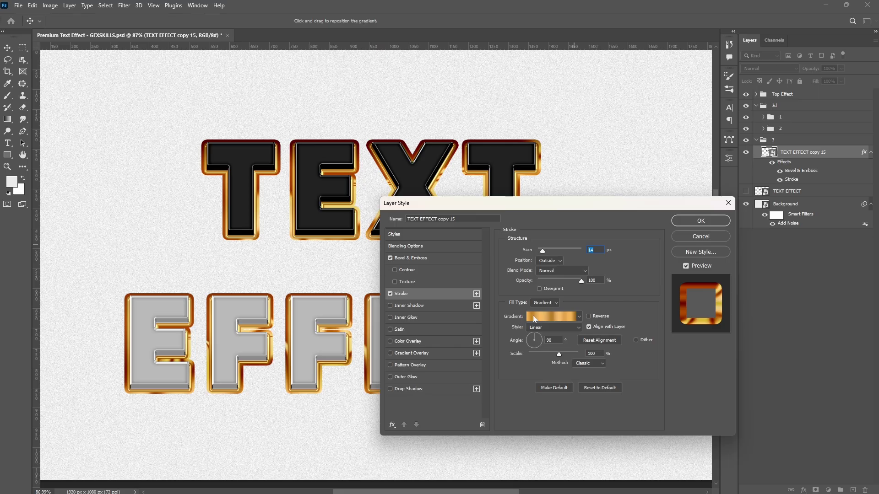
click(554, 317)
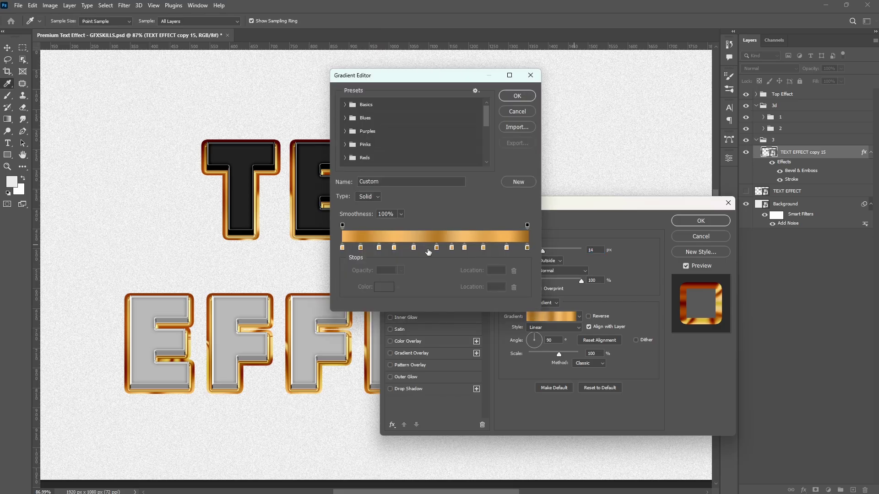
click(518, 95)
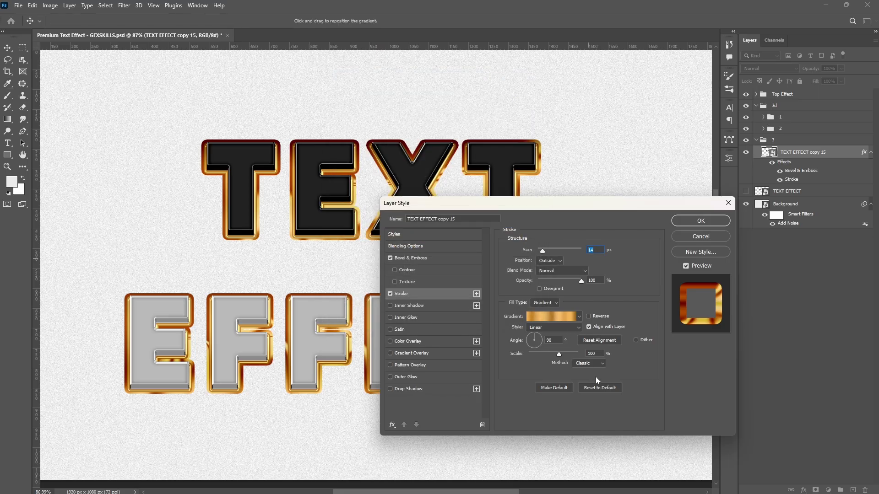
click(700, 221)
click(870, 152)
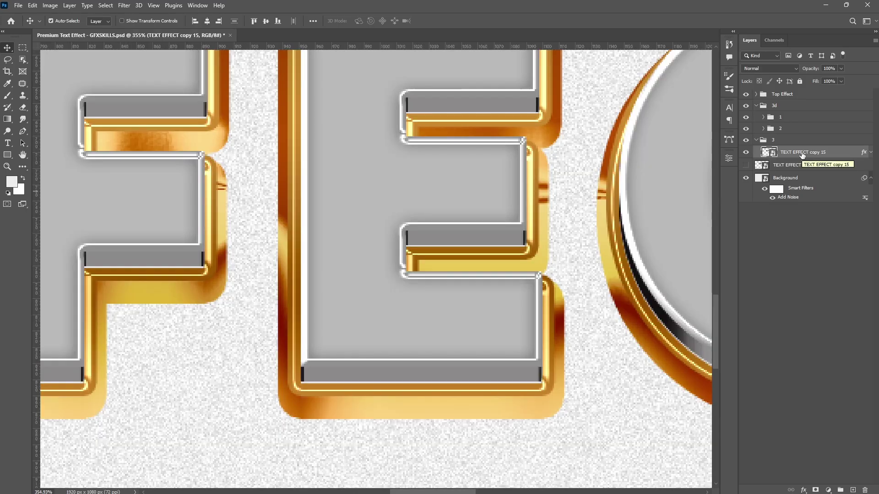
Duplicate TEXT EFFECT copy 15 five times within group 3 and collapse the group
key(ctrl+j)
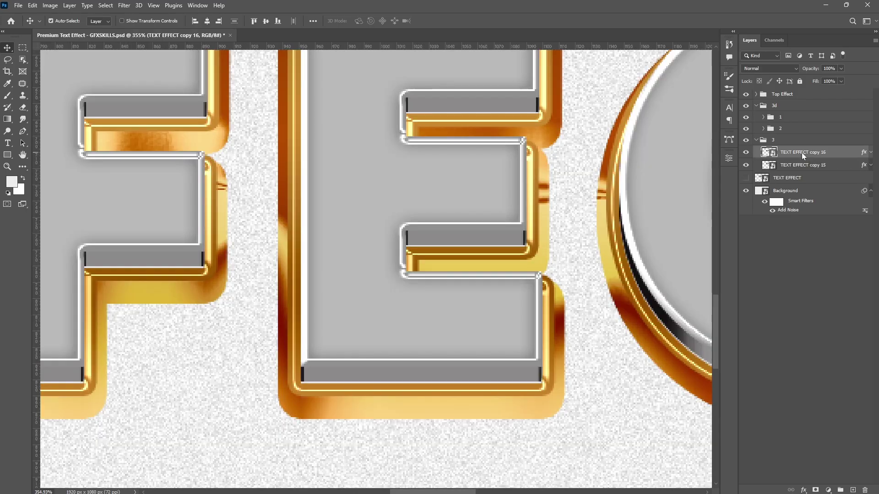
key(ctrl+0)
key(ctrl+j)
key(ctrl+j)
key(ctrl+j)
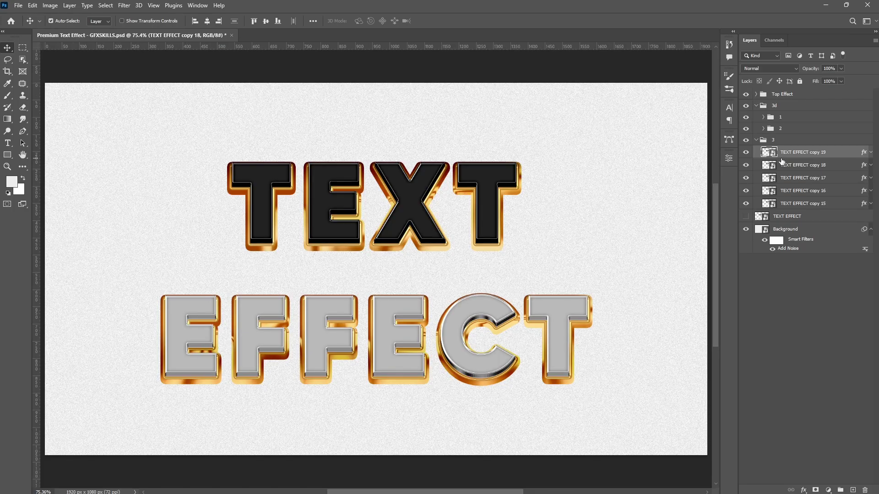
key(ctrl+j)
click(756, 141)
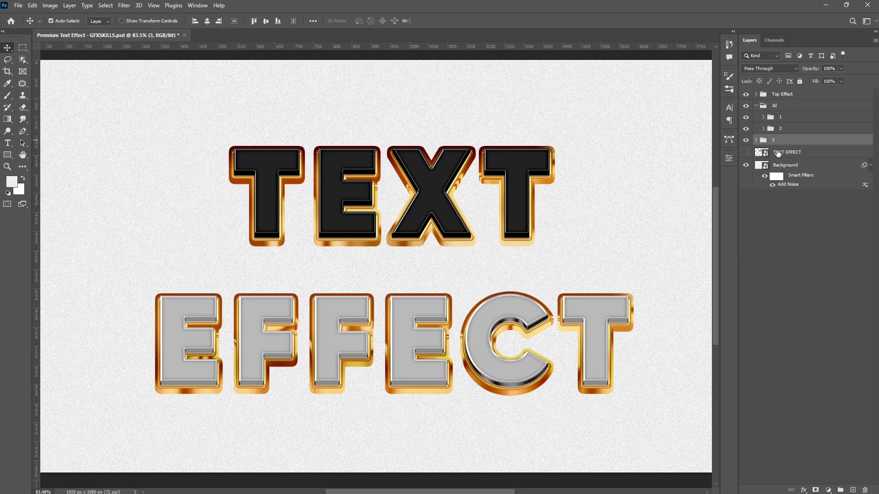
Make the TEXT EFFECT layer below group 3 visible and add a Linear Burn Color Overlay in brown #a06928 at 100% opacity
click(746, 153)
click(788, 153)
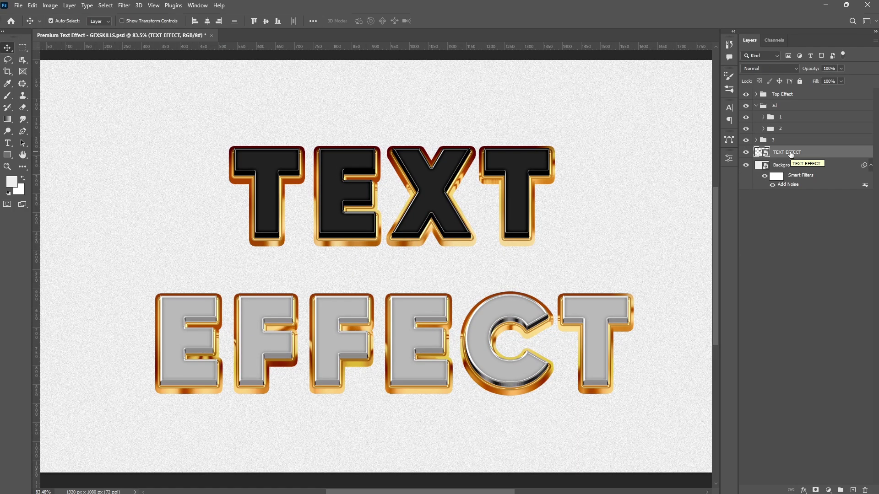
double_click(864, 155)
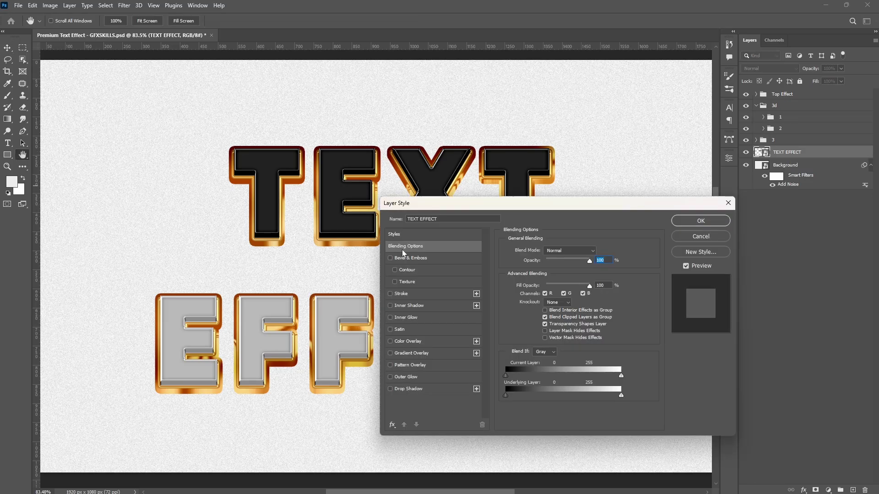
click(408, 342)
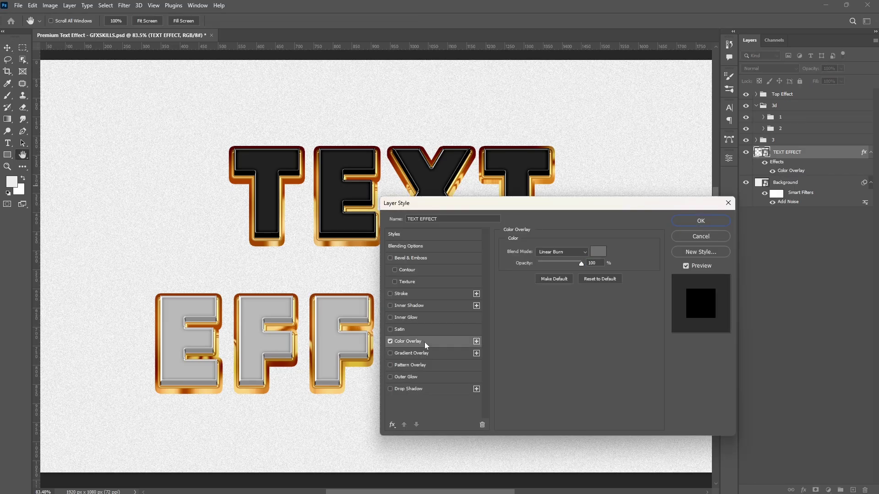
click(598, 252)
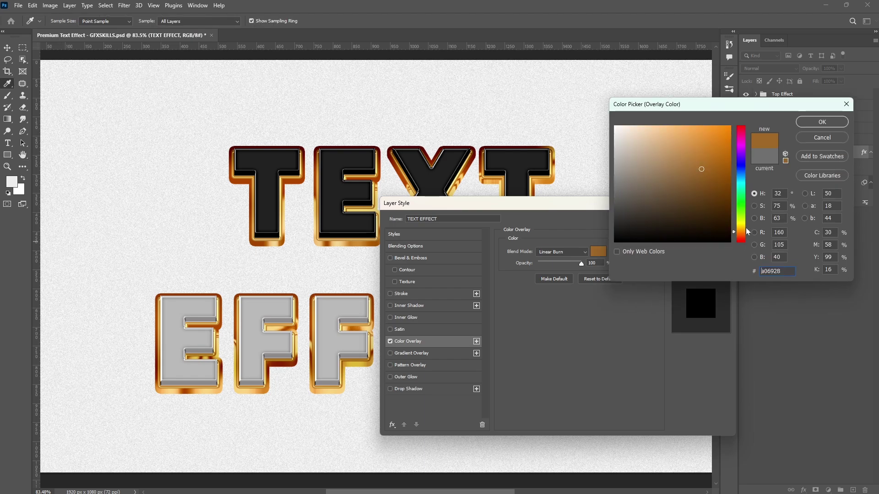
click(806, 122)
Add a Multiply Drop Shadow in brown #93571d with 45% opacity, 45 px distance and 15 px size, and apply the style
click(411, 389)
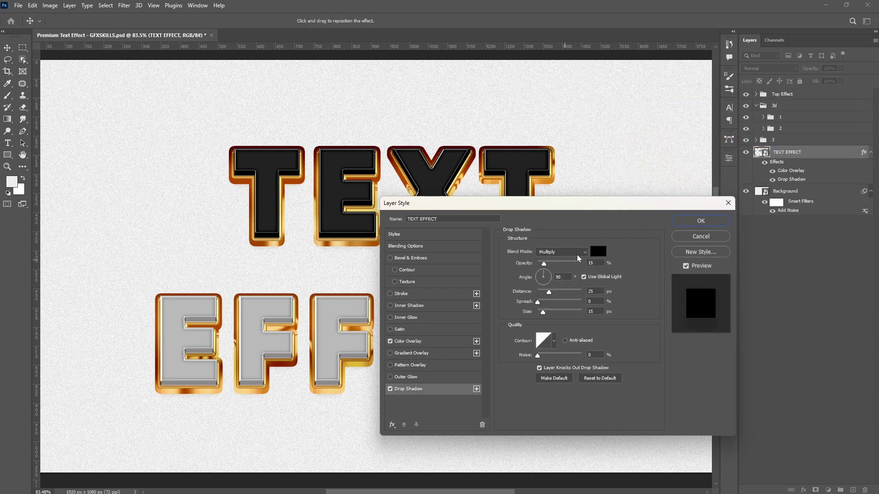
click(598, 251)
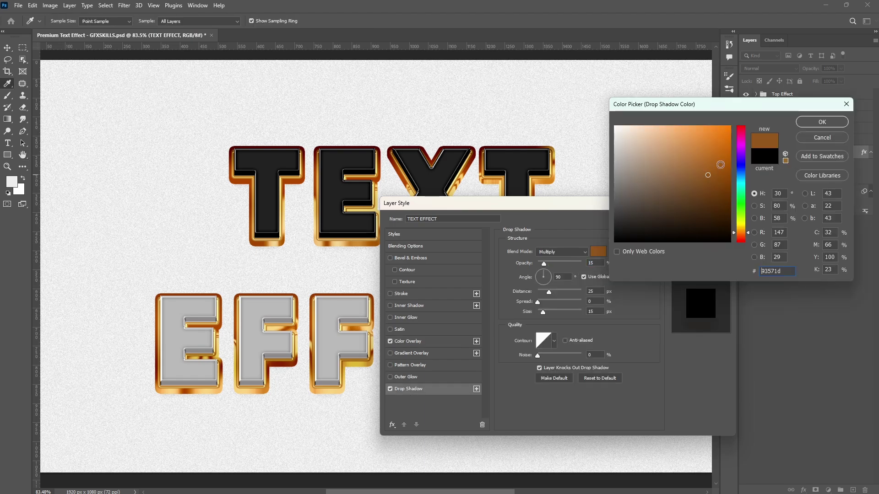
click(821, 122)
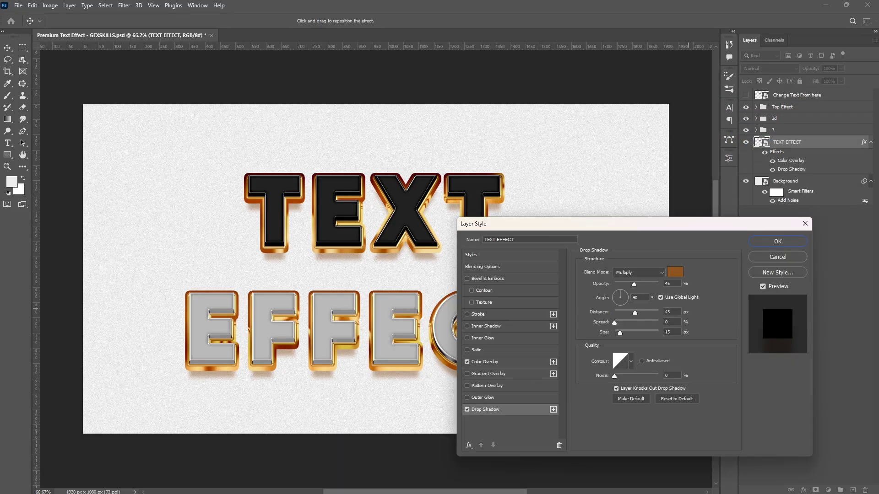
drag(671, 283, 665, 312)
click(770, 241)
Apply a Gaussian Blur with an 8 px radius to the TEXT EFFECT shadow layer
click(124, 5)
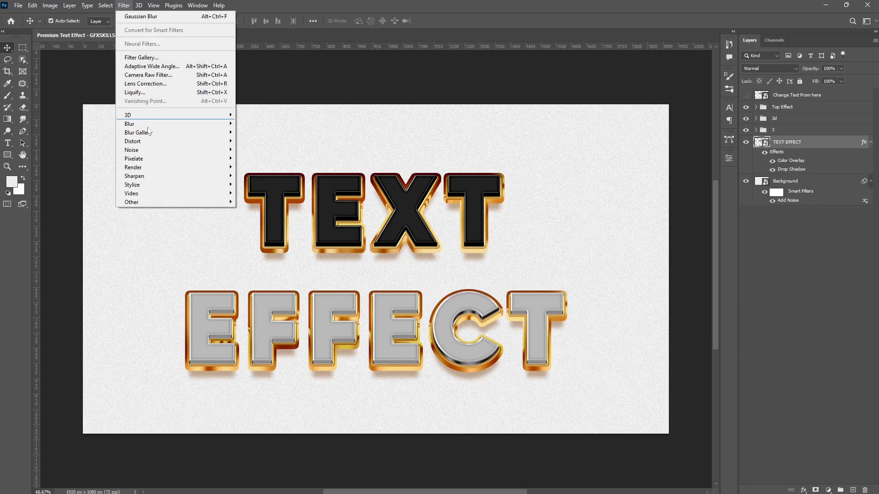
mouse_move(220, 124)
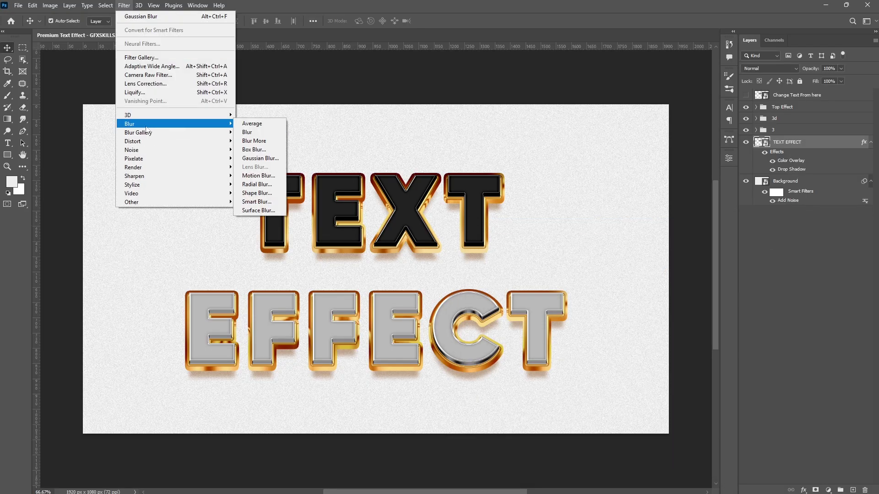
click(257, 159)
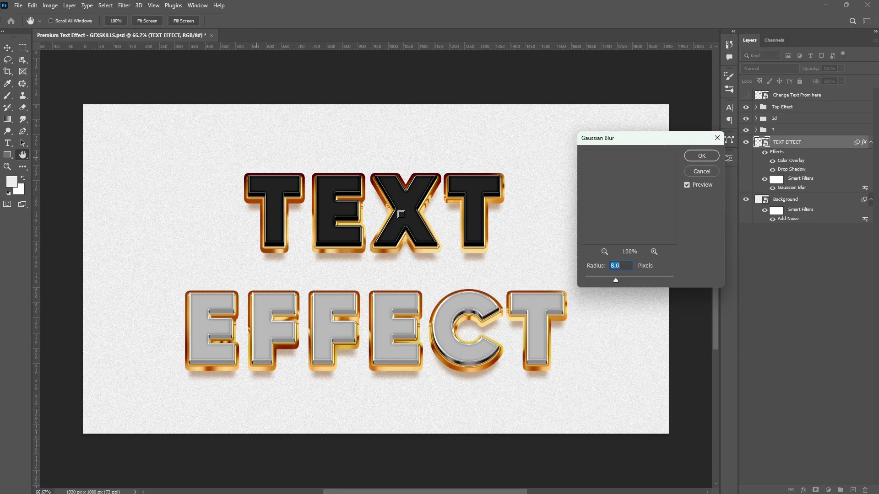
click(701, 156)
Put the blurred TEXT EFFECT layer into a new group named Shadow
key(ctrl+g)
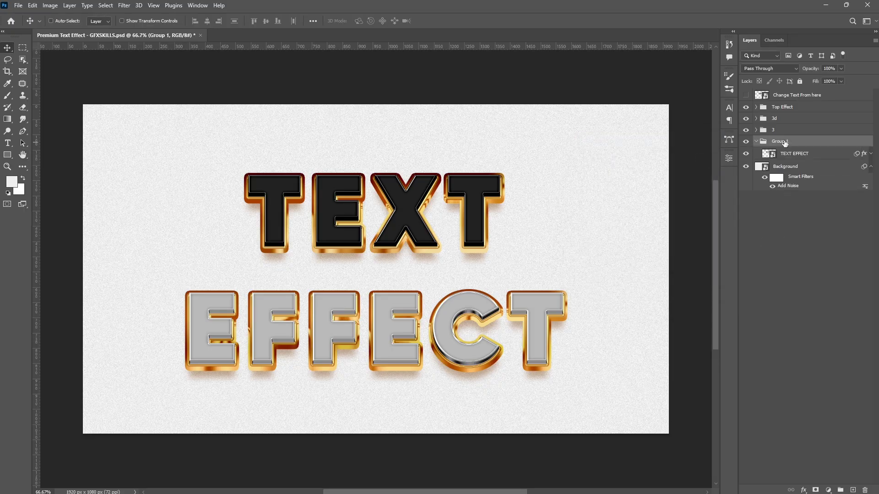
double_click(785, 143)
text(Shadow)
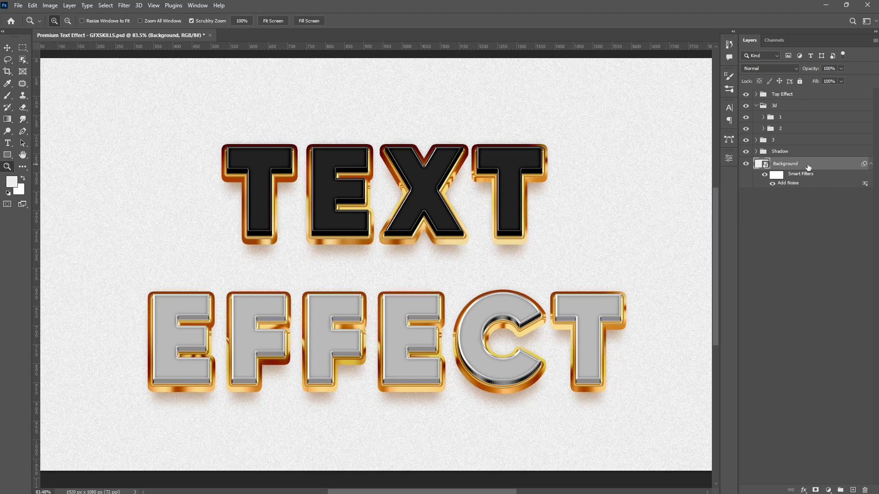
Put the Background layer into a new group named backgrund and collapse the group
key(ctrl+g)
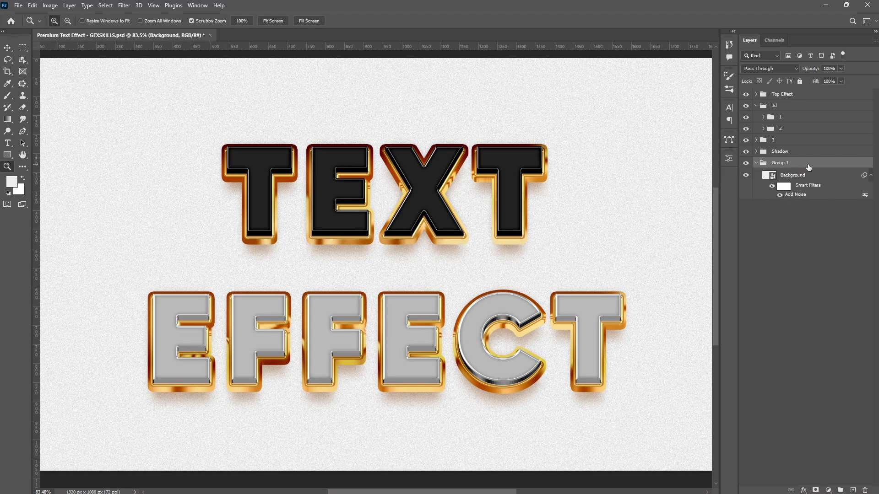
double_click(781, 163)
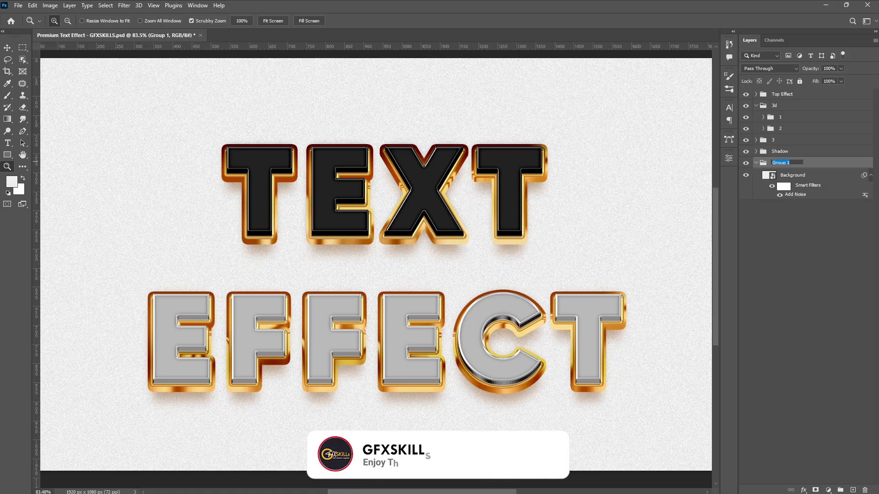
text(backgr)
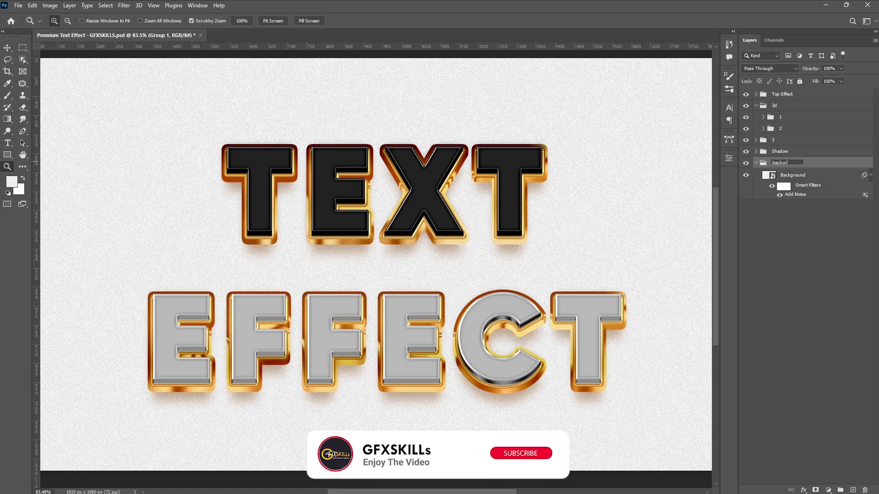
text(und)
key(Return)
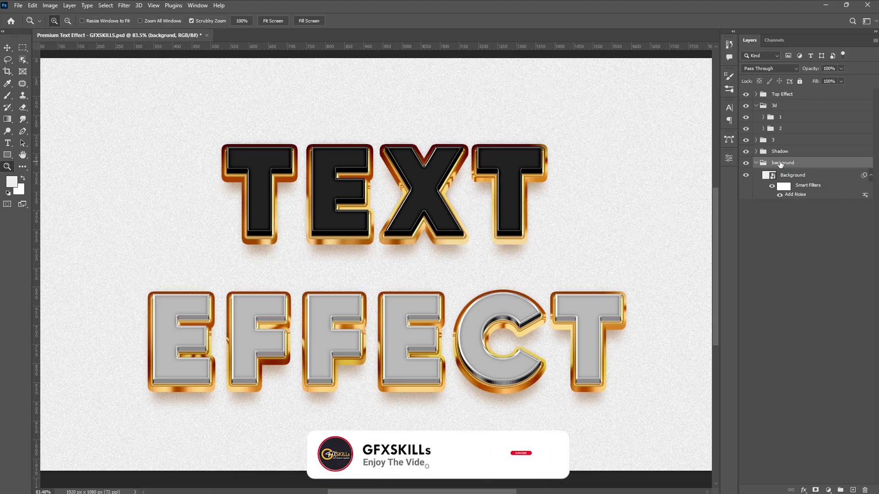
click(756, 163)
Duplicate TEXT EFFECT copy 5 from the Top Effect group to the top of the layer stack and collapse the groups
scroll(632, 185, down, 2)
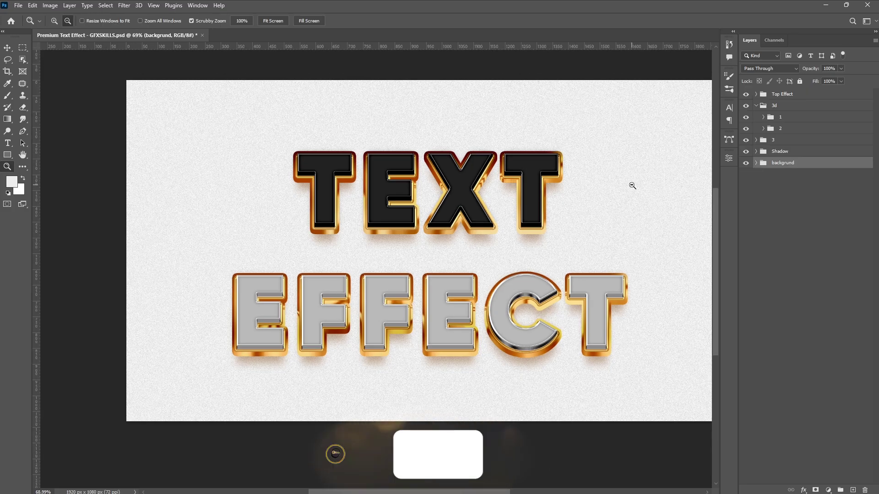
key(ctrl+0)
click(756, 105)
click(756, 95)
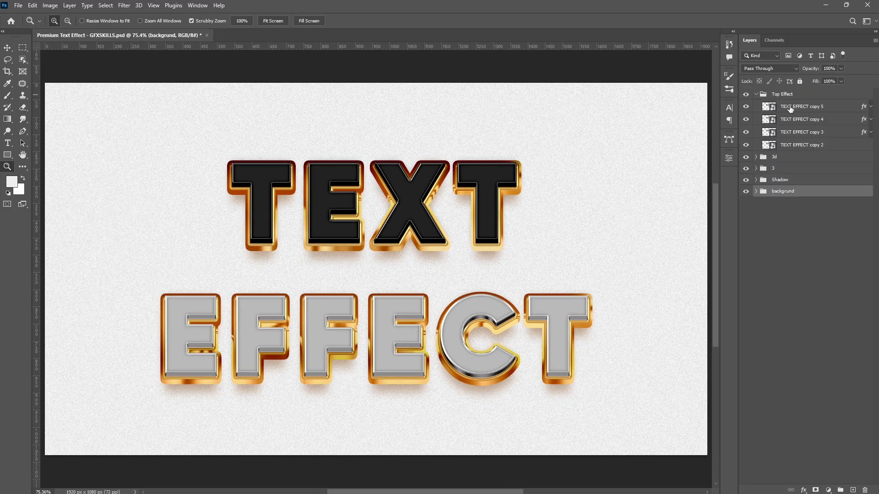
click(791, 108)
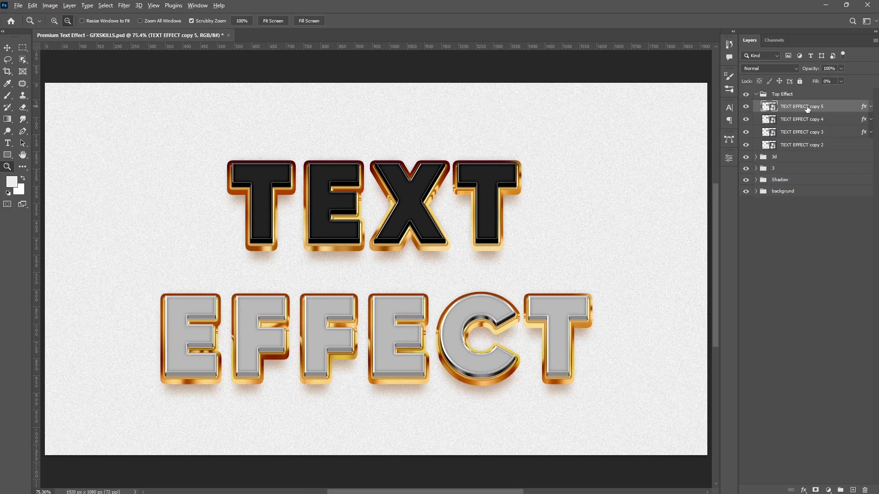
drag(807, 109, 804, 91)
click(756, 106)
Clear the layer style of TEXT EFFECT copy 21 and set its fill to 0%
right_click(849, 97)
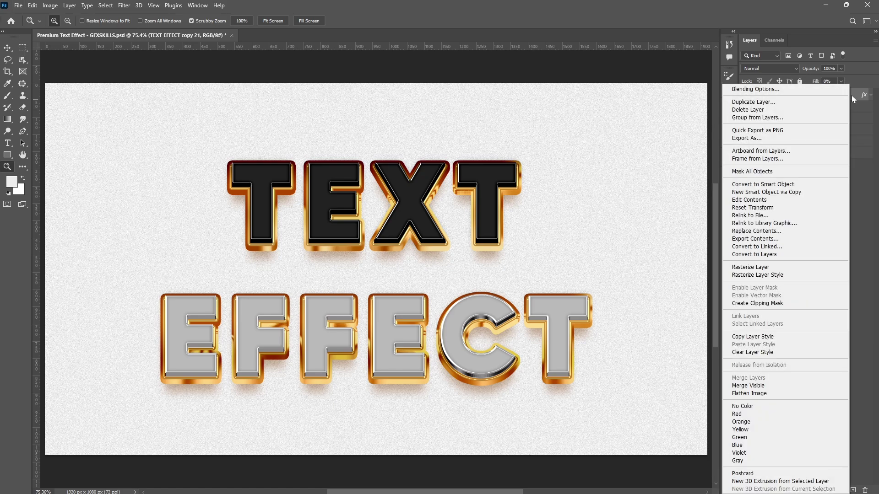
click(750, 352)
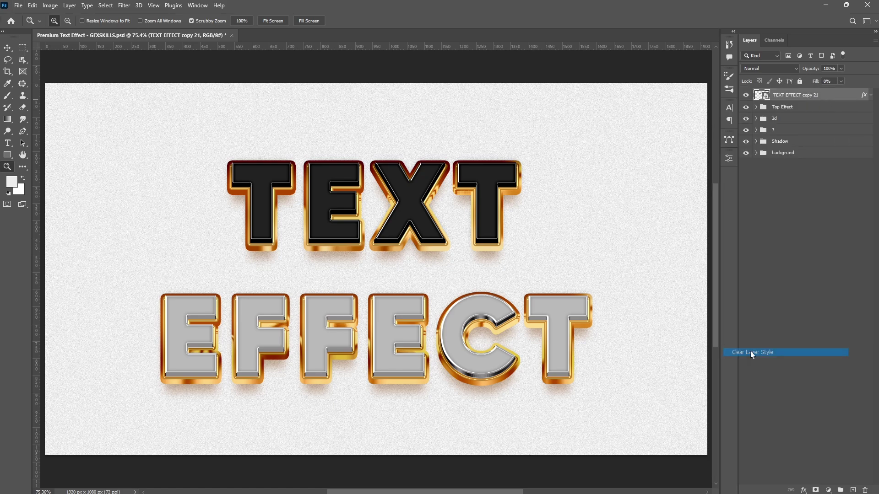
click(840, 81)
drag(844, 91, 755, 93)
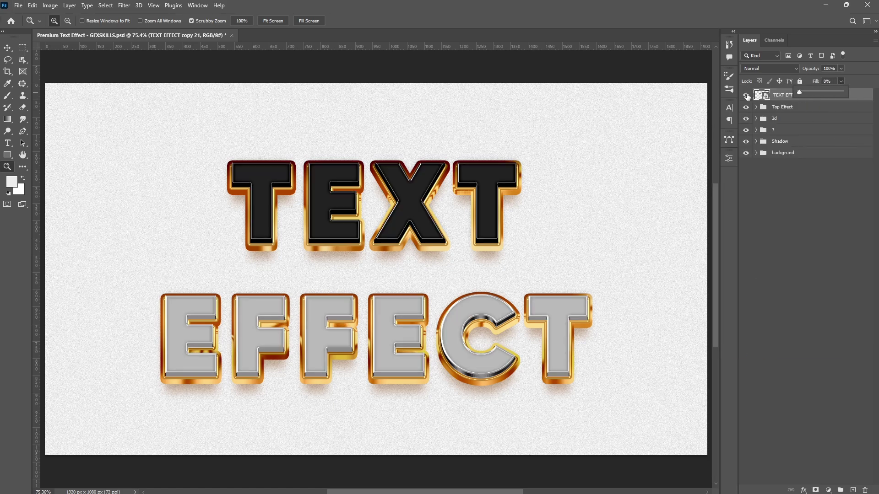
Hide TEXT EFFECT copy 21 and rename it Change Text From here
click(747, 96)
double_click(782, 94)
text(Change Text)
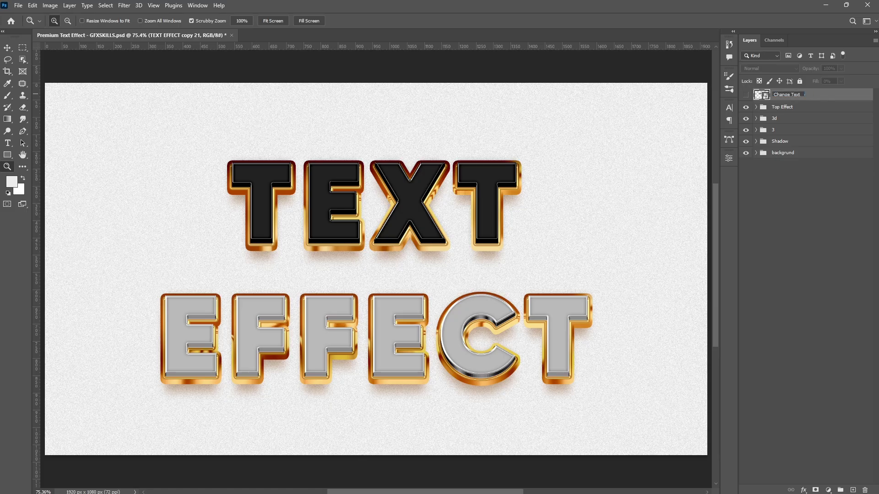
text( From here)
key(Return)
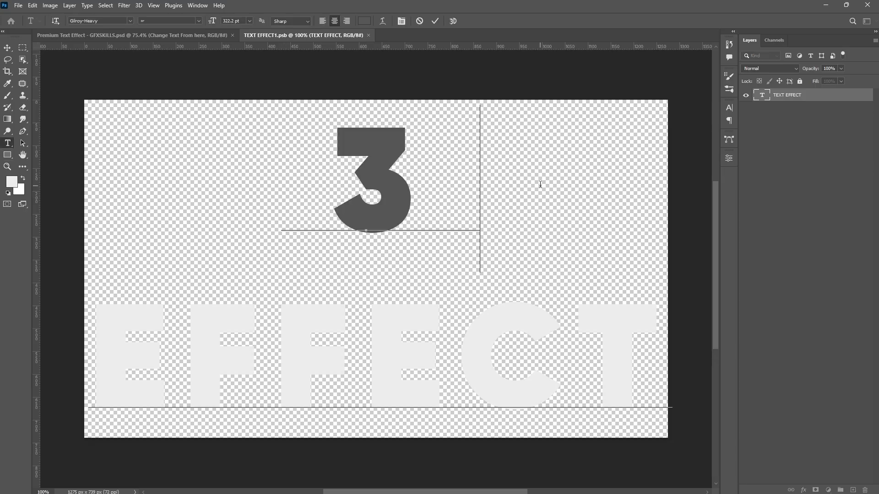
Change the word TEXT to 3D in the smart object's text, save it and return to the Premium Text Effect document
text(D)
key(ctrl+Return)
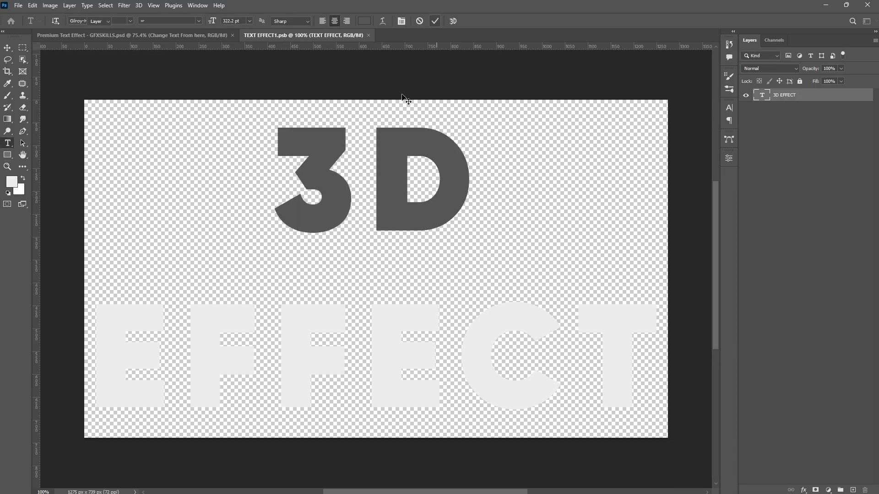
key(v)
key(ctrl+s)
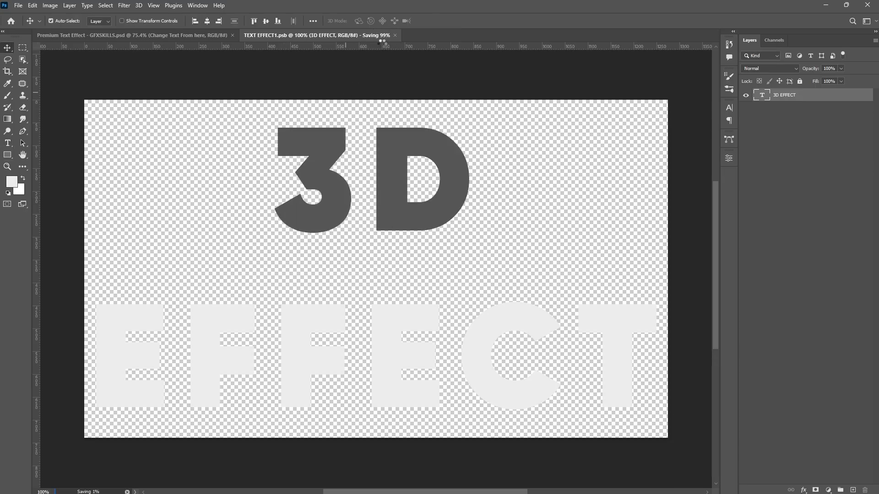
key(ctrl+Tab)
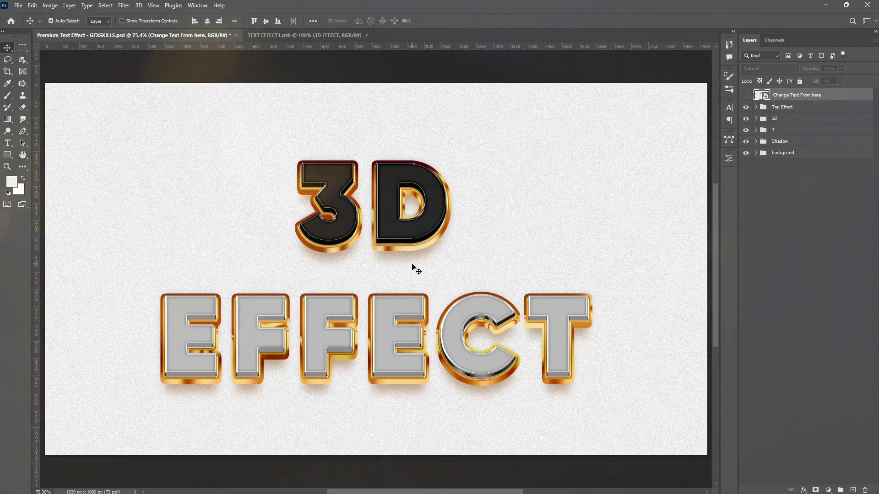